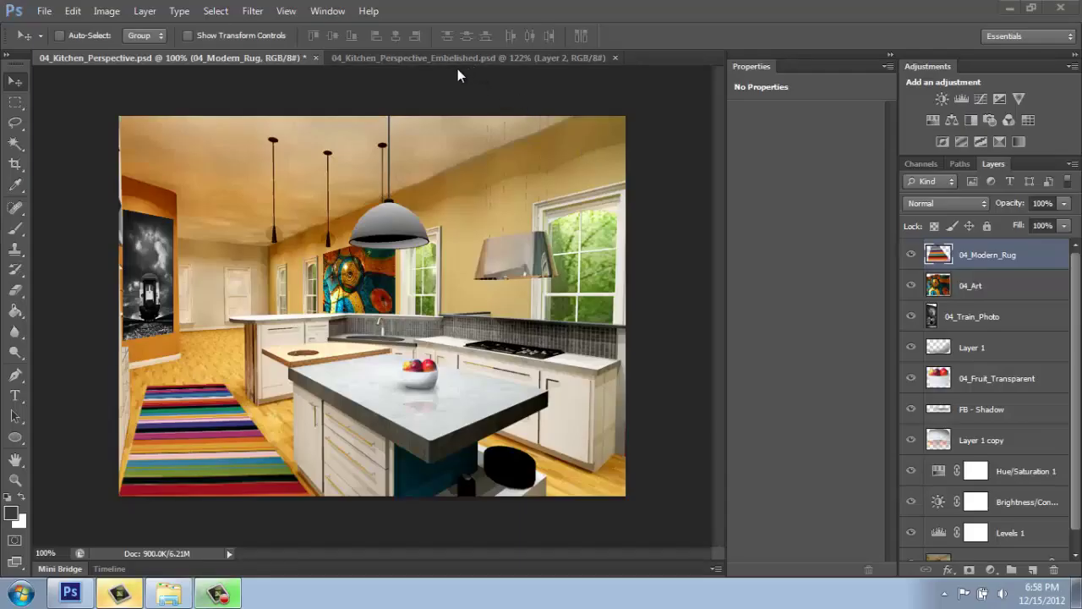
Step: Check the finished embellished kitchen for reference, then return to the working composite
click(406, 57)
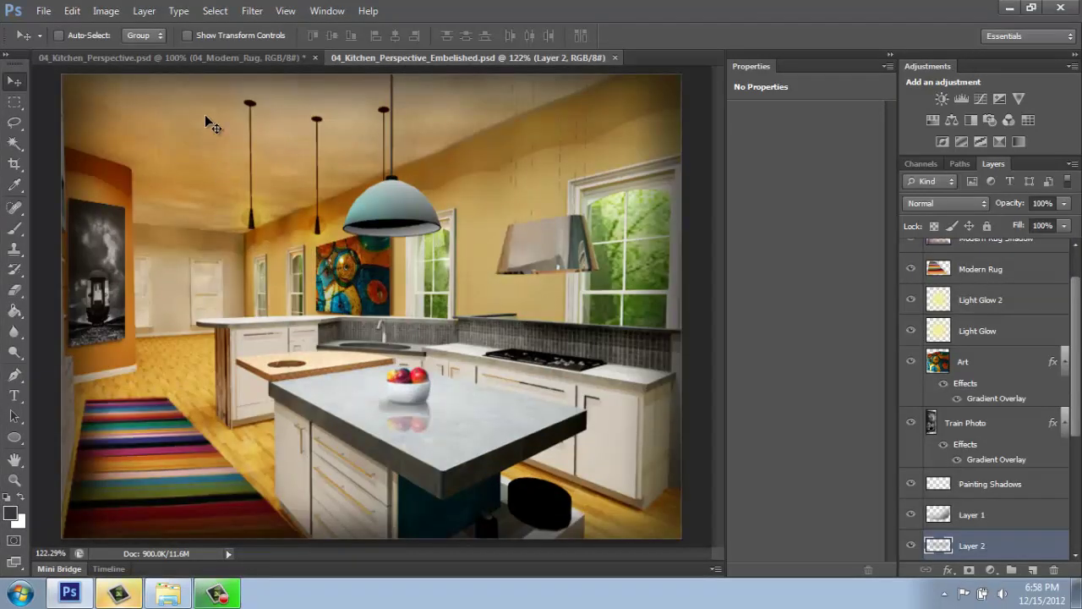
click(184, 59)
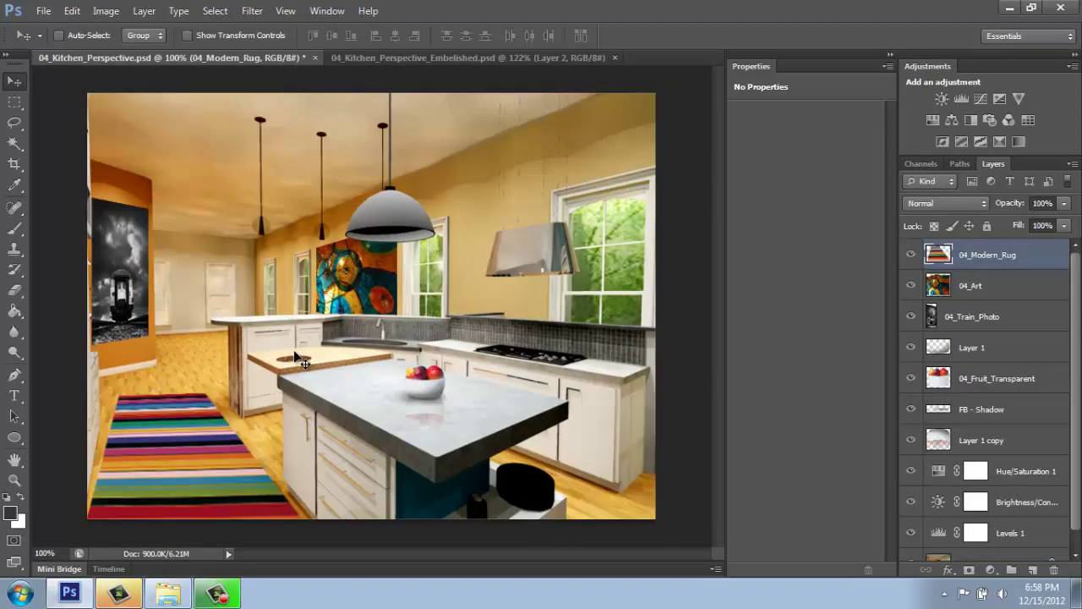
scroll(297, 359, up, 2)
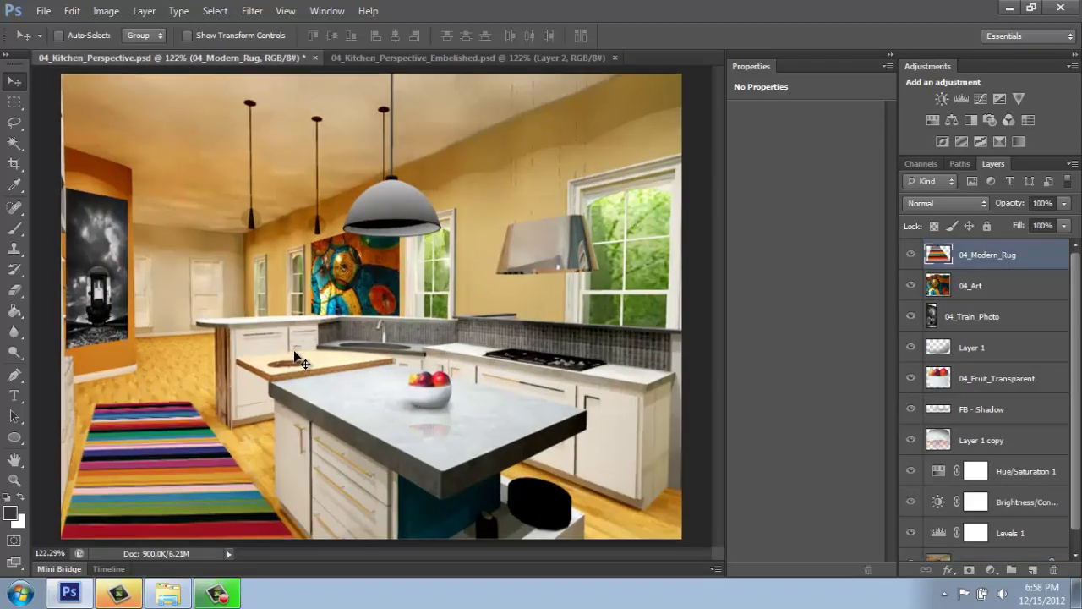
Step: Add a new layer beneath 04_Art and name it 'Art_Shadow'
click(972, 289)
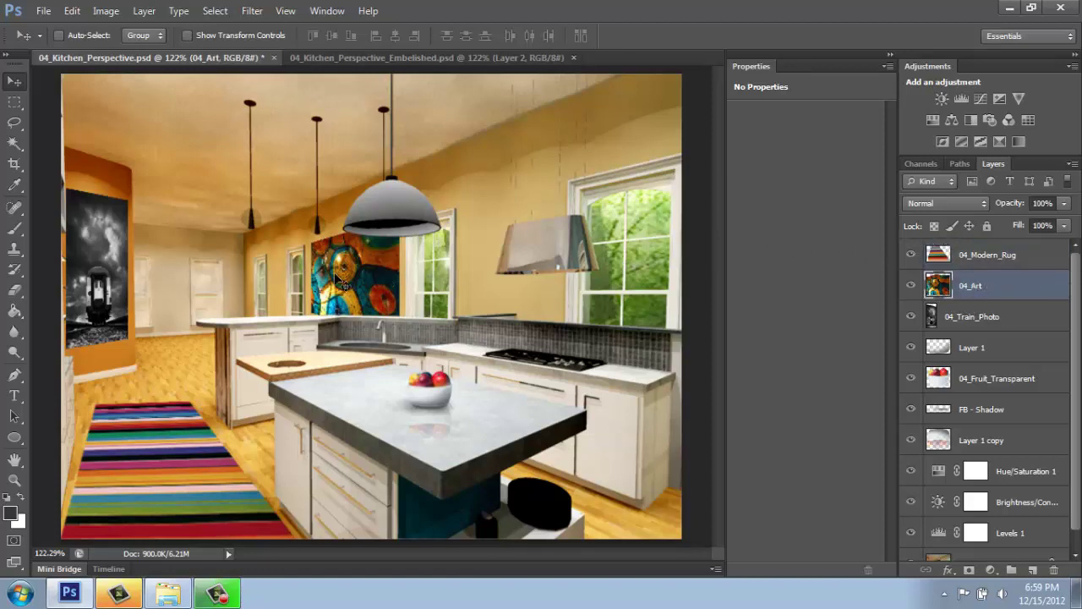
click(1033, 570)
drag(974, 292, 972, 327)
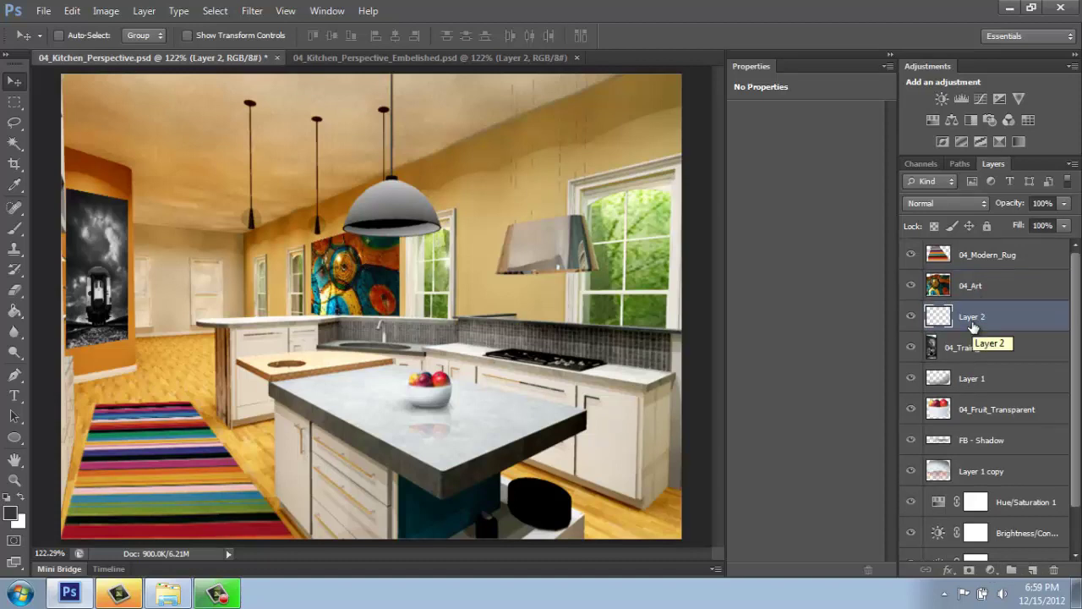
double_click(973, 323)
text(Art)
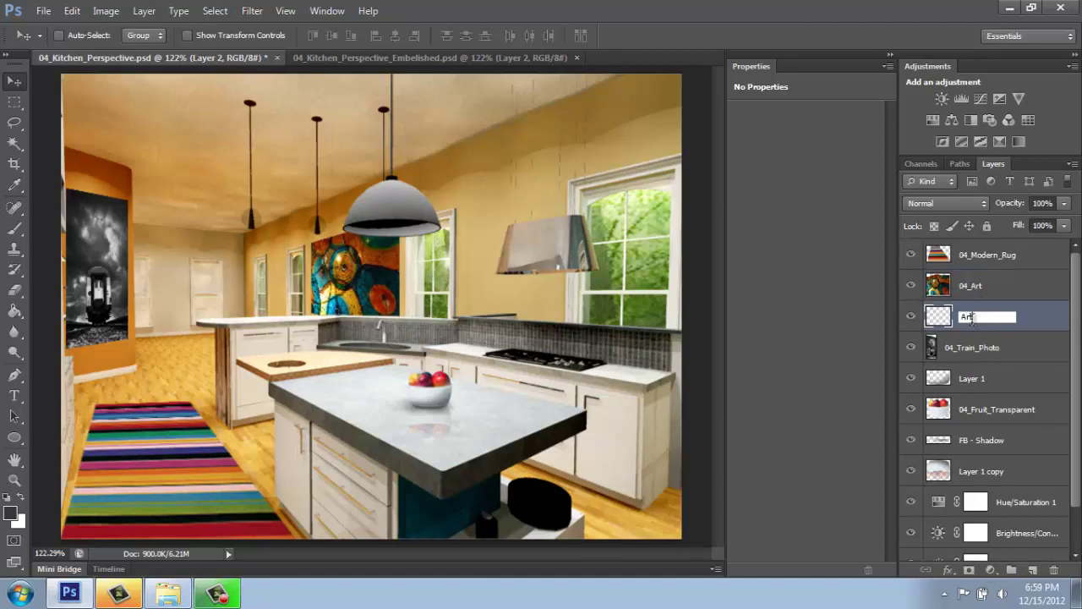
text(_Shadow)
key(Return)
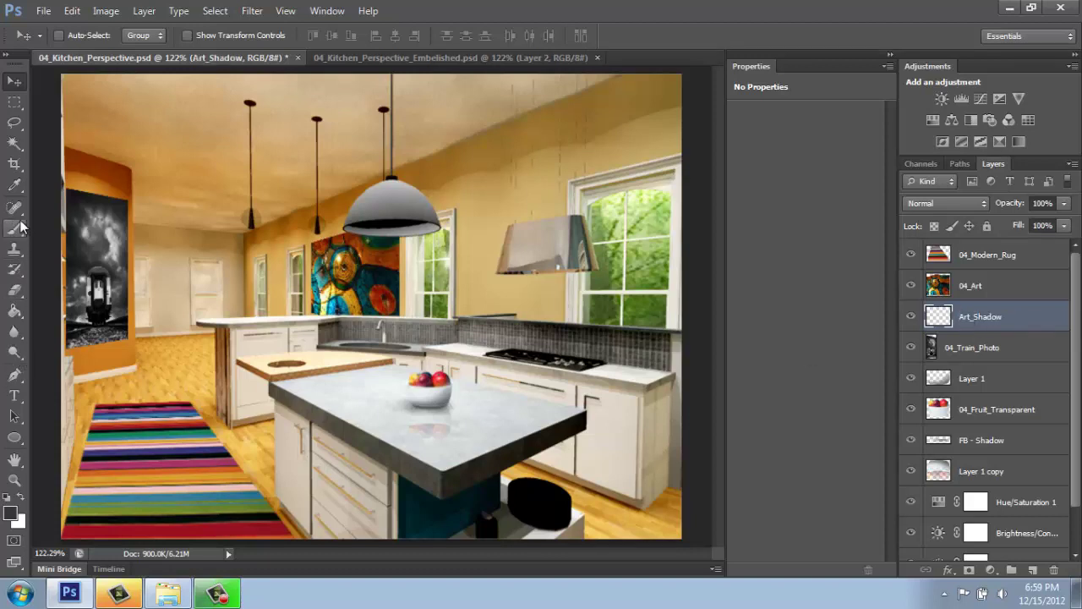
Step: Sample the tan wall colour and darken it to brown #836729
click(15, 185)
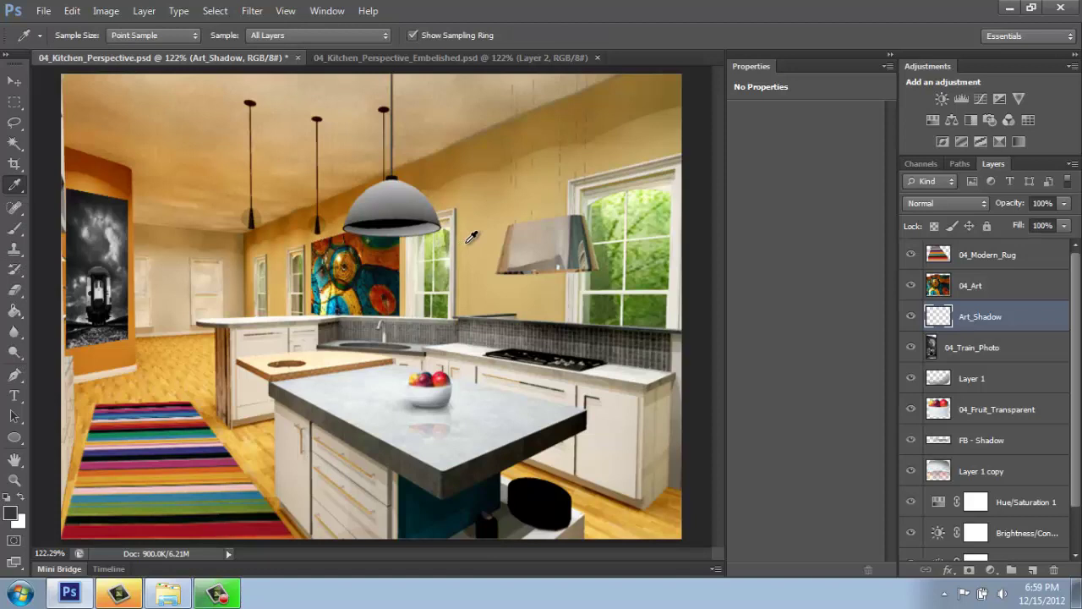
click(471, 240)
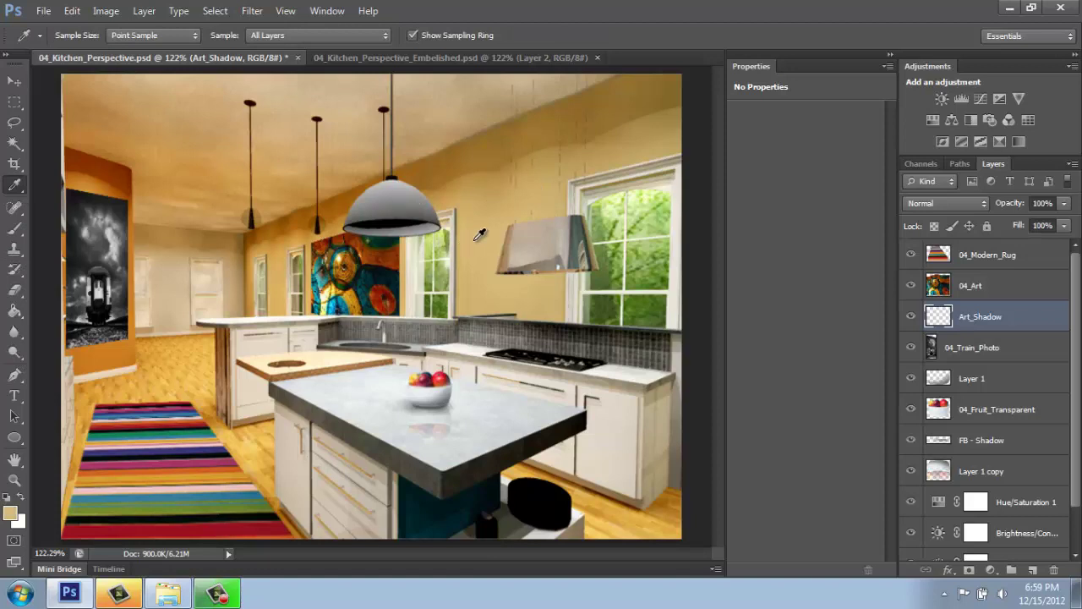
click(10, 513)
mouse_move(414, 234)
mouse_down()
mouse_move(384, 265)
mouse_move(391, 258)
mouse_up()
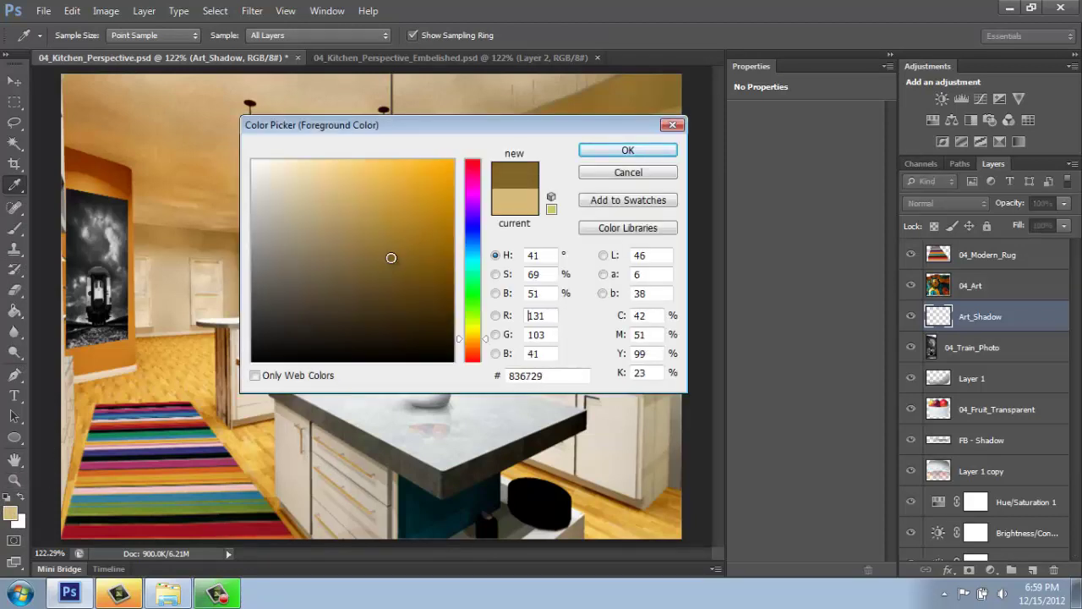
click(623, 152)
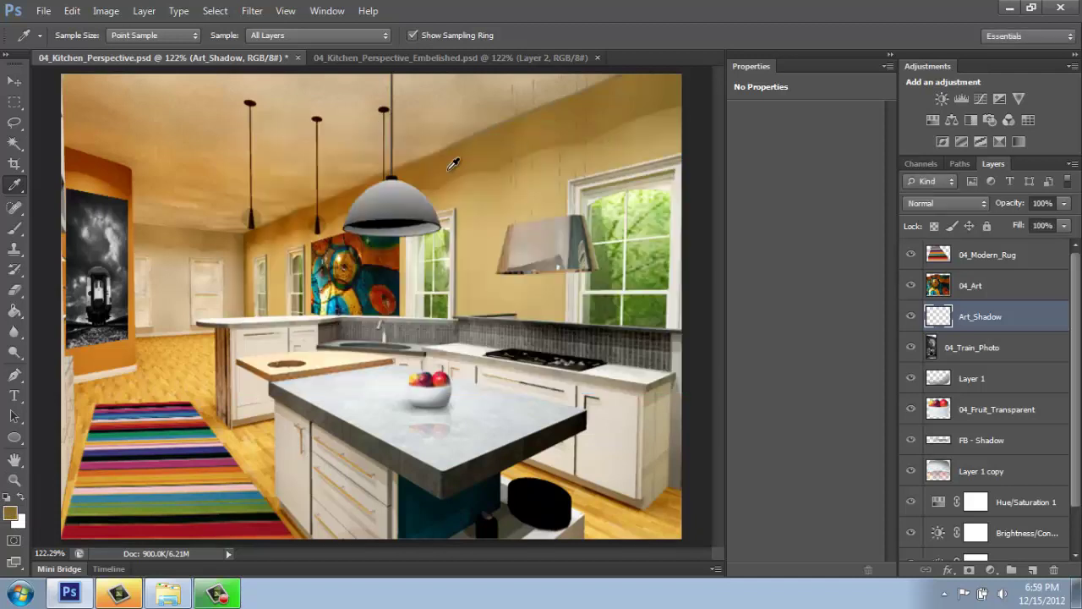
Step: Set up a soft Brush at 10 px size and 21% opacity
click(14, 229)
right_click(446, 321)
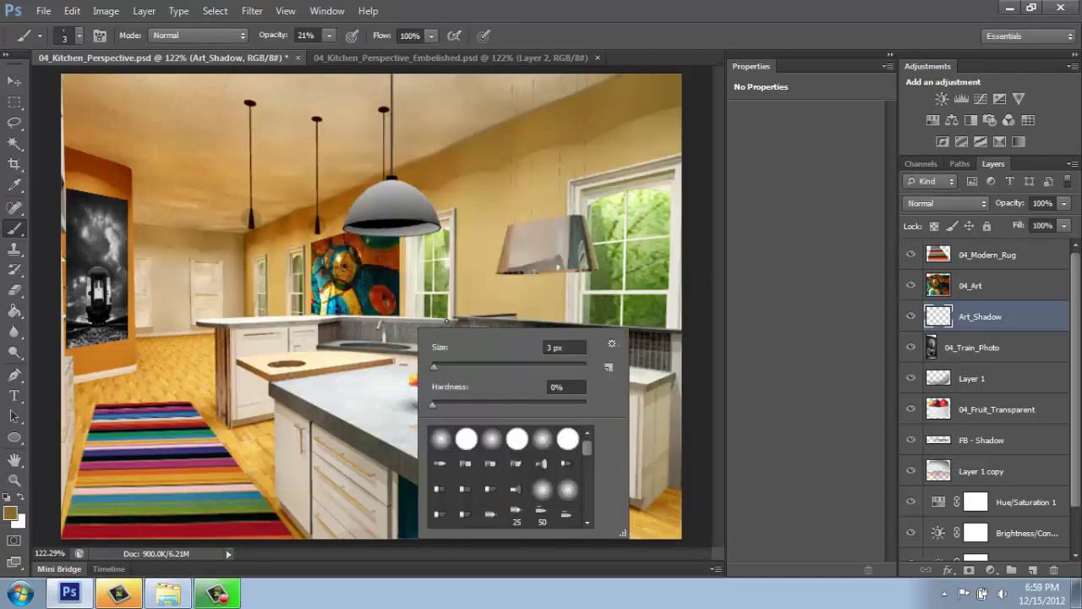
click(458, 367)
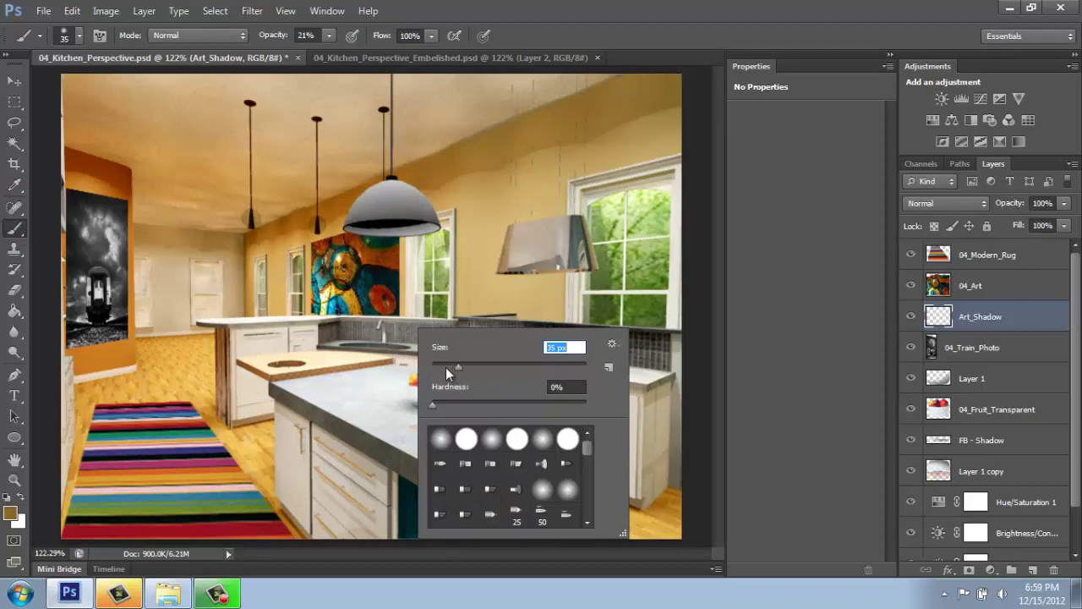
drag(441, 364, 439, 367)
click(329, 36)
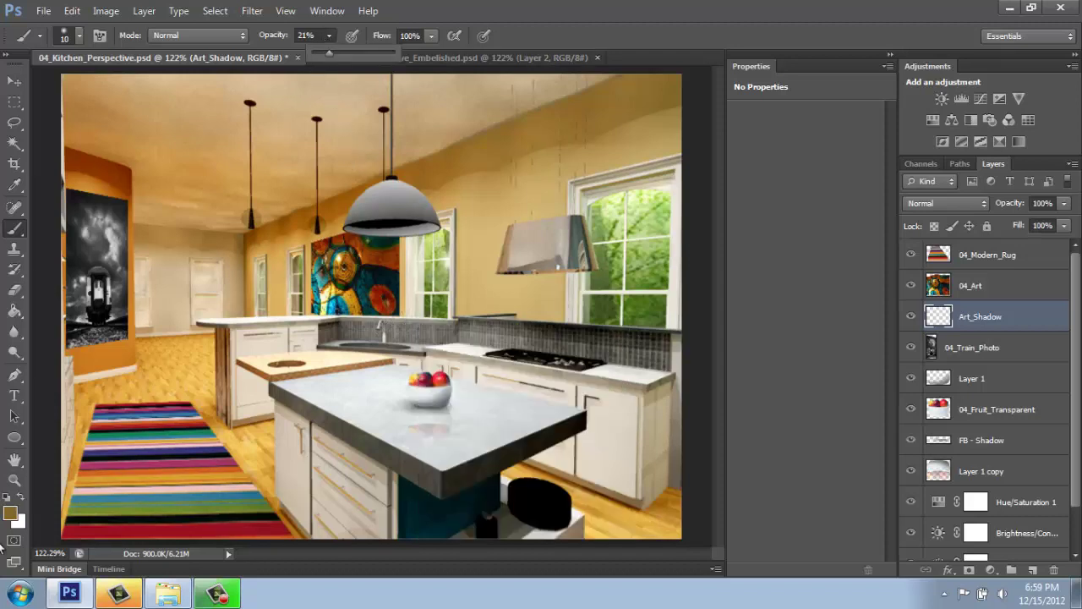
click(15, 480)
click(399, 295)
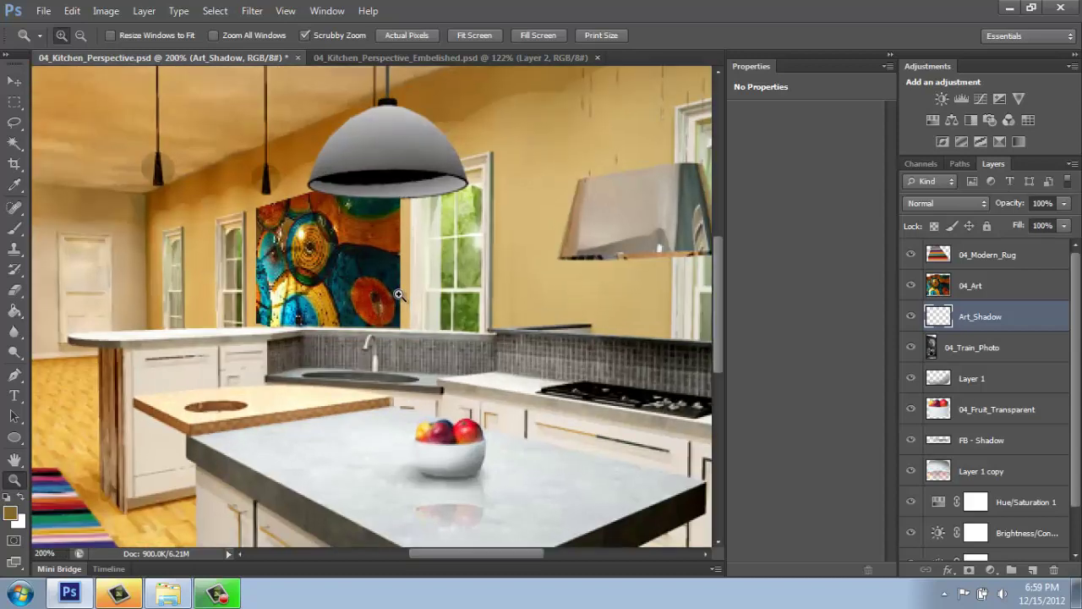
click(402, 293)
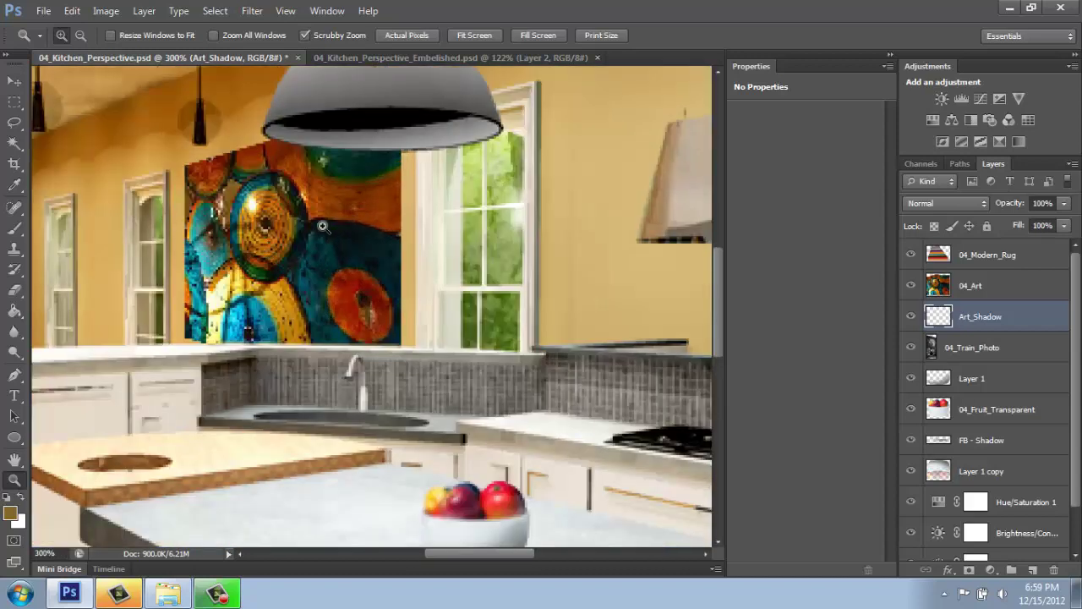
click(16, 231)
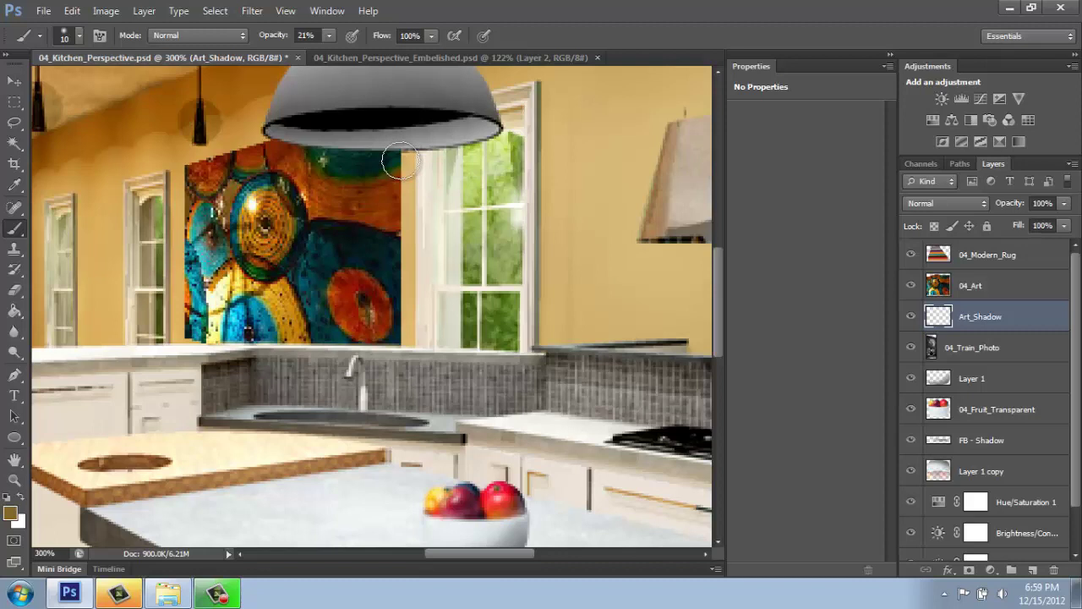
mouse_move(400, 161)
mouse_down()
mouse_move(400, 338)
mouse_move(398, 152)
mouse_move(411, 314)
mouse_move(399, 328)
mouse_move(410, 172)
mouse_up()
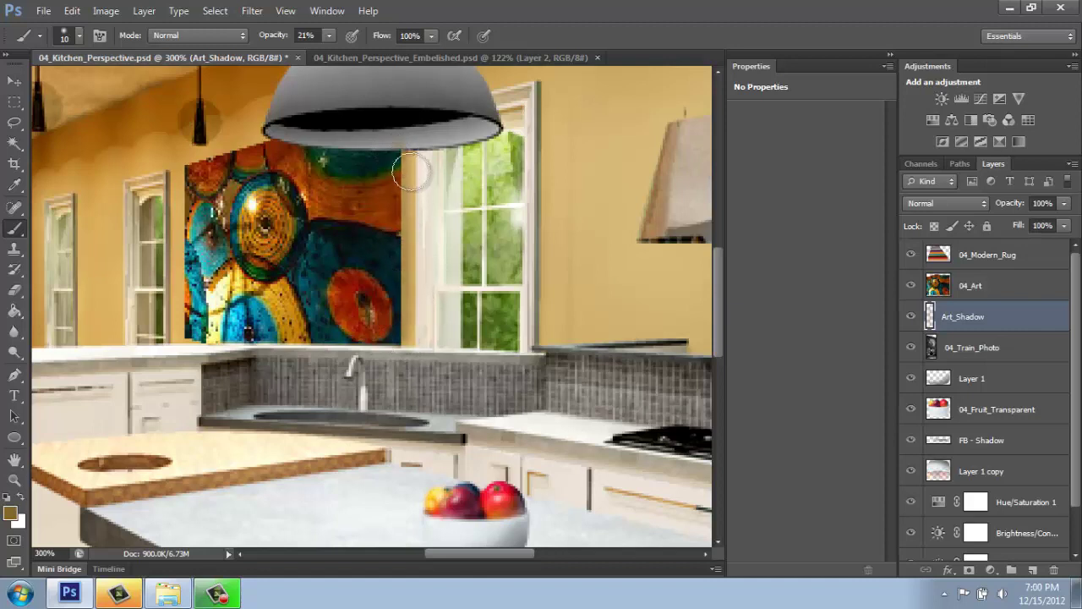
right_click(413, 217)
drag(412, 233, 408, 233)
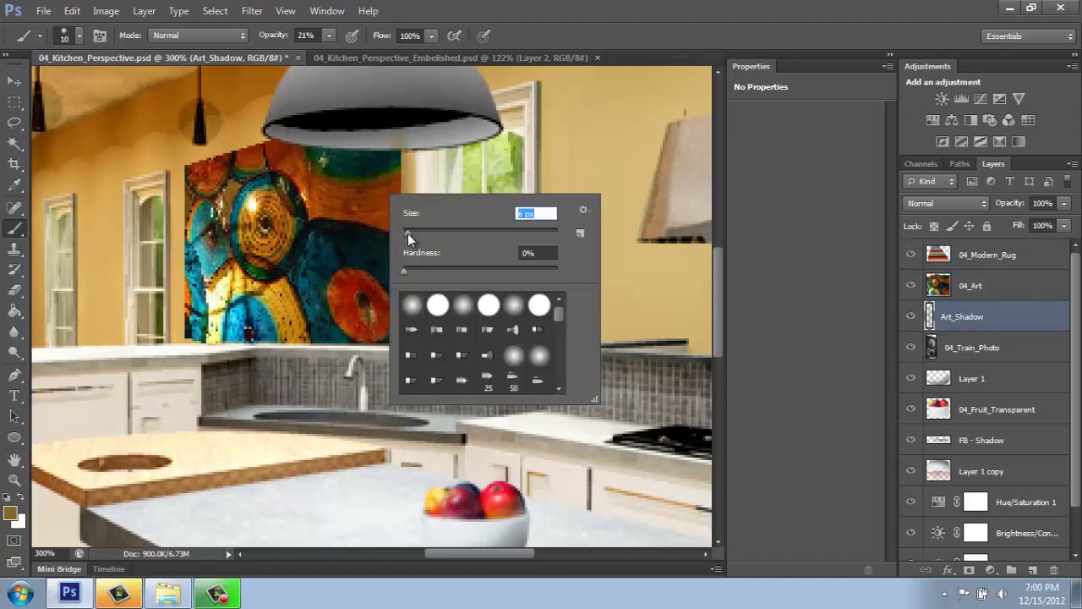
key(Return)
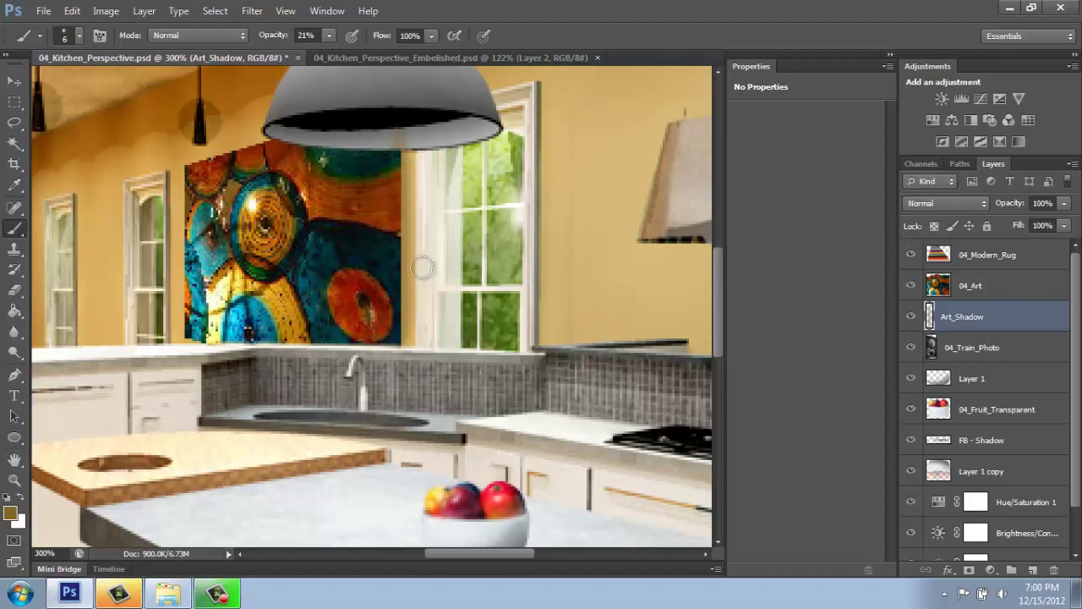
click(11, 512)
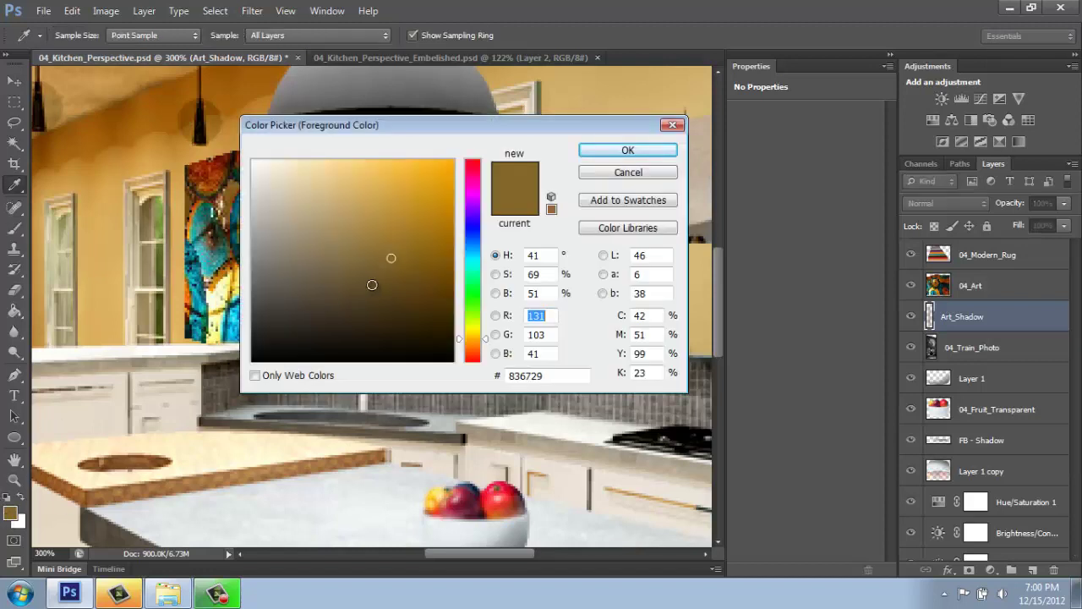
click(399, 290)
click(628, 150)
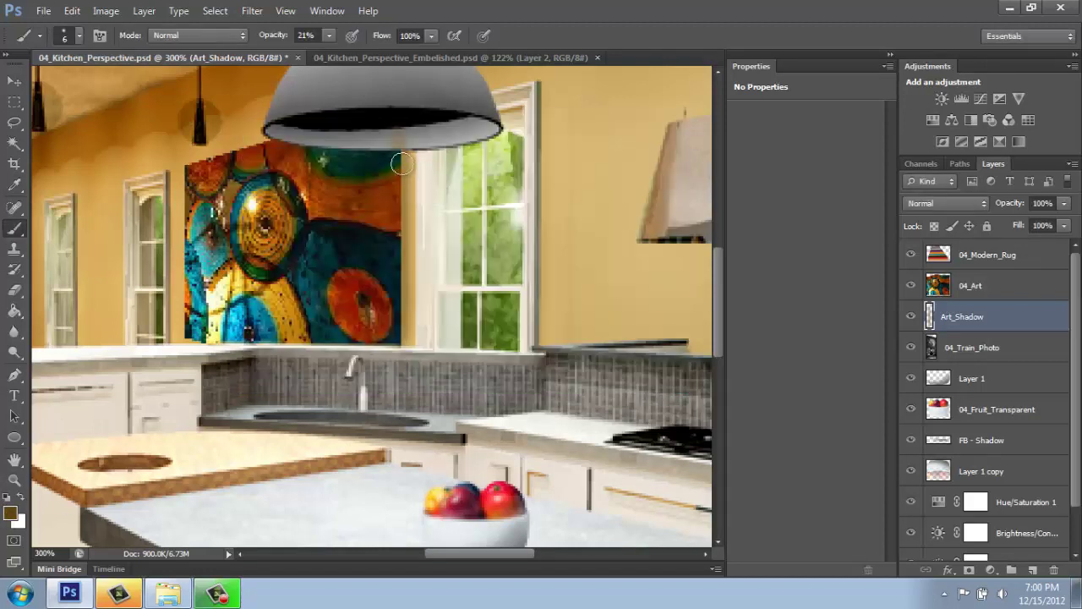
drag(403, 157, 401, 345)
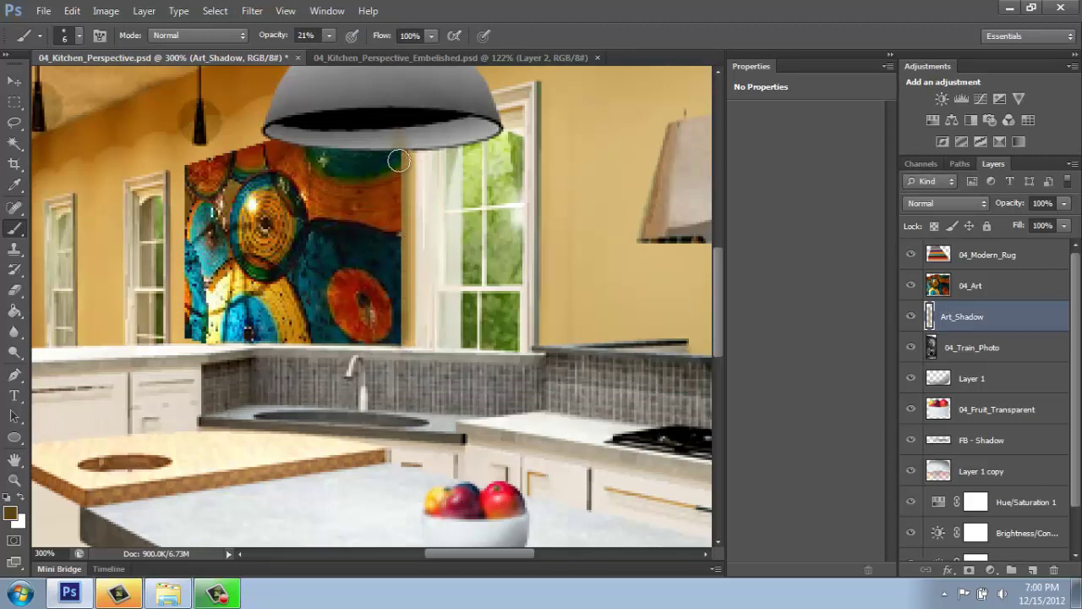
drag(399, 161, 395, 336)
drag(403, 166, 397, 340)
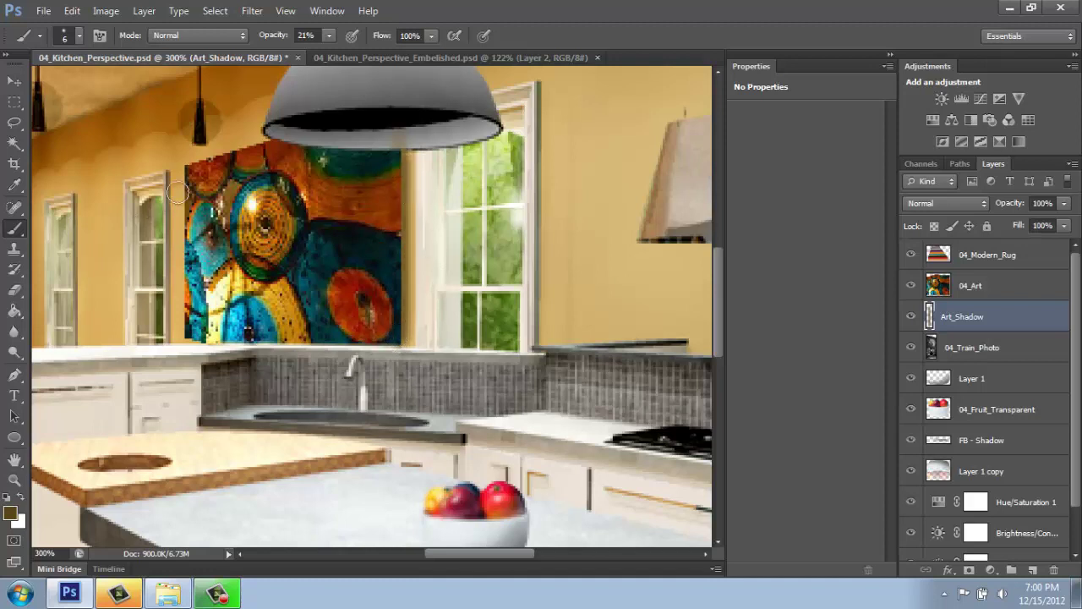
mouse_move(186, 172)
mouse_down()
mouse_move(213, 252)
mouse_move(211, 335)
mouse_up()
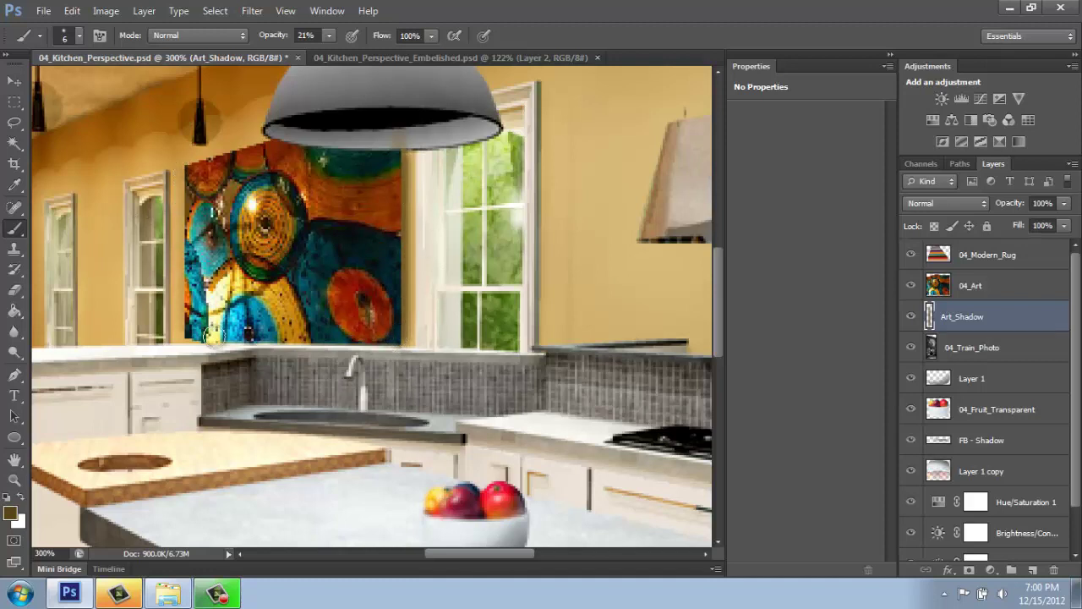
key(ctrl+alt+z)
key(ctrl+alt+z)
key(ctrl+alt+z)
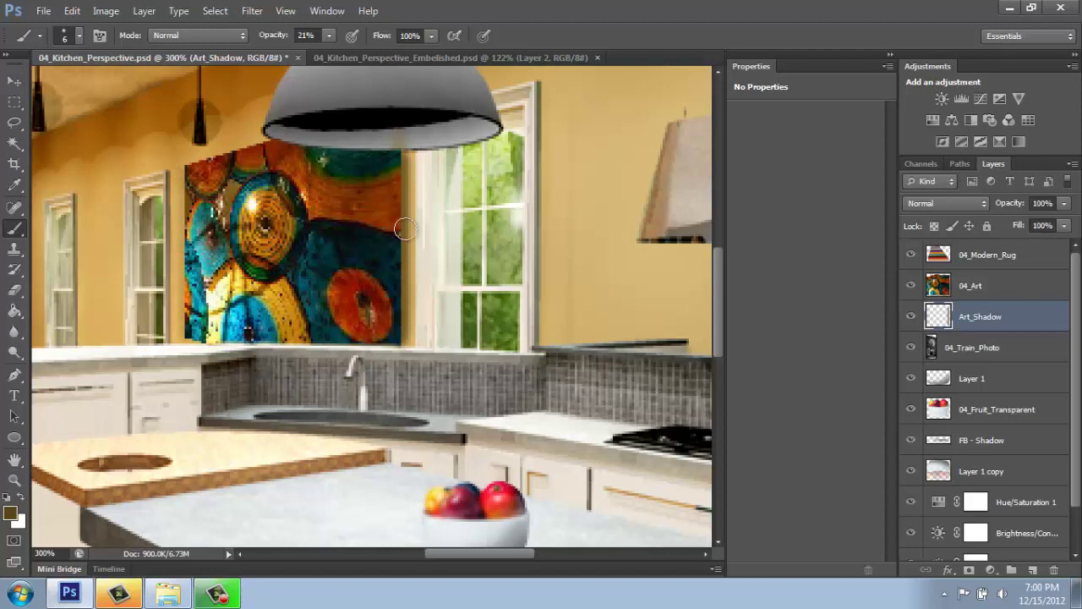
key(e)
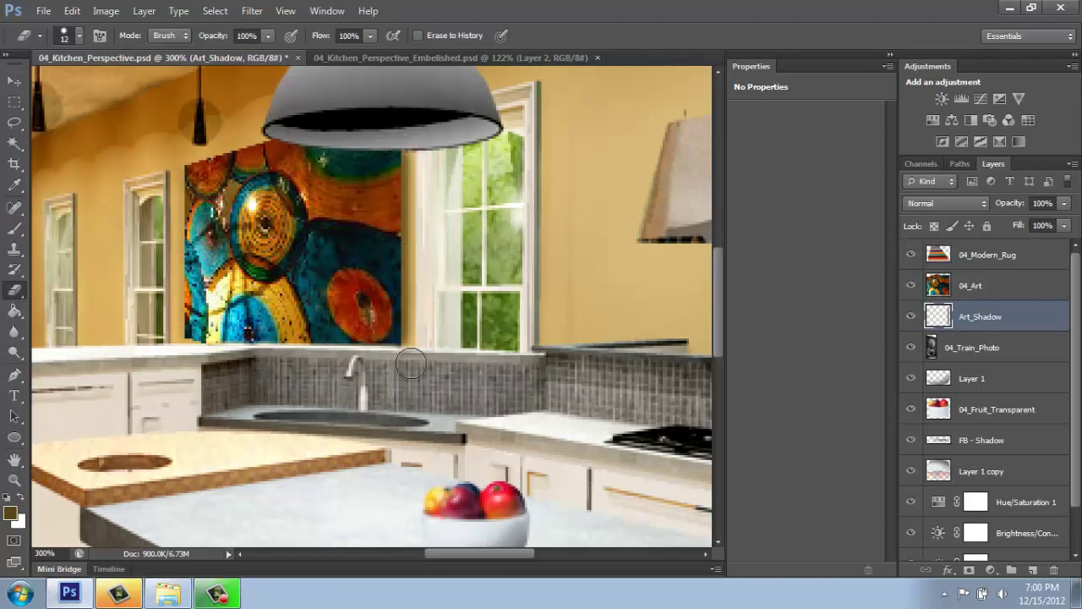
key(ctrl+0)
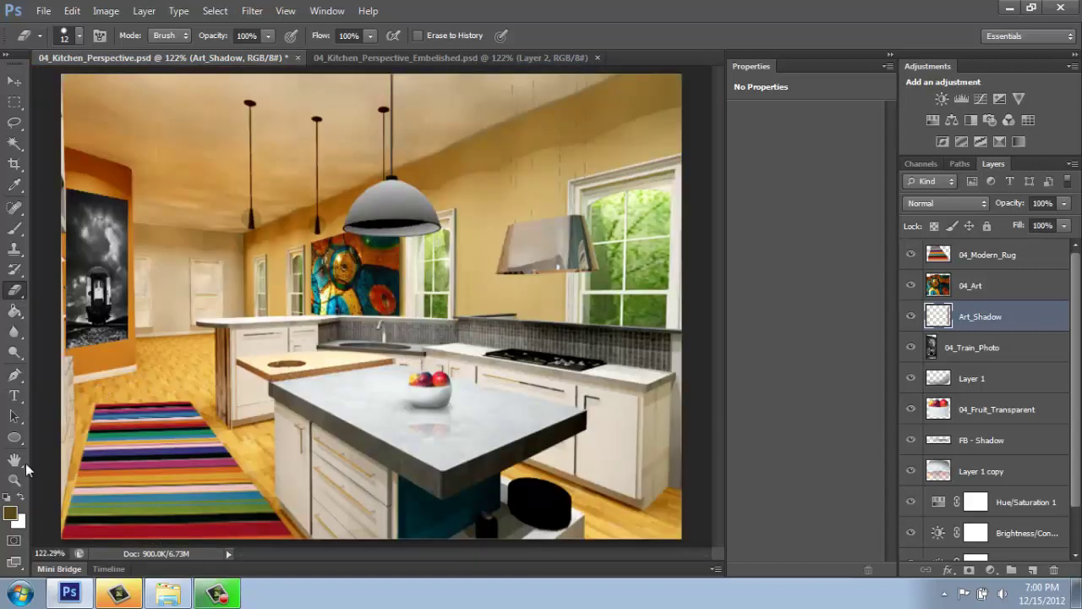
Step: Zoom in on the train photo, pick a dark brown, and move Art_Shadow below 04_Train_Photo
key(z)
click(100, 293)
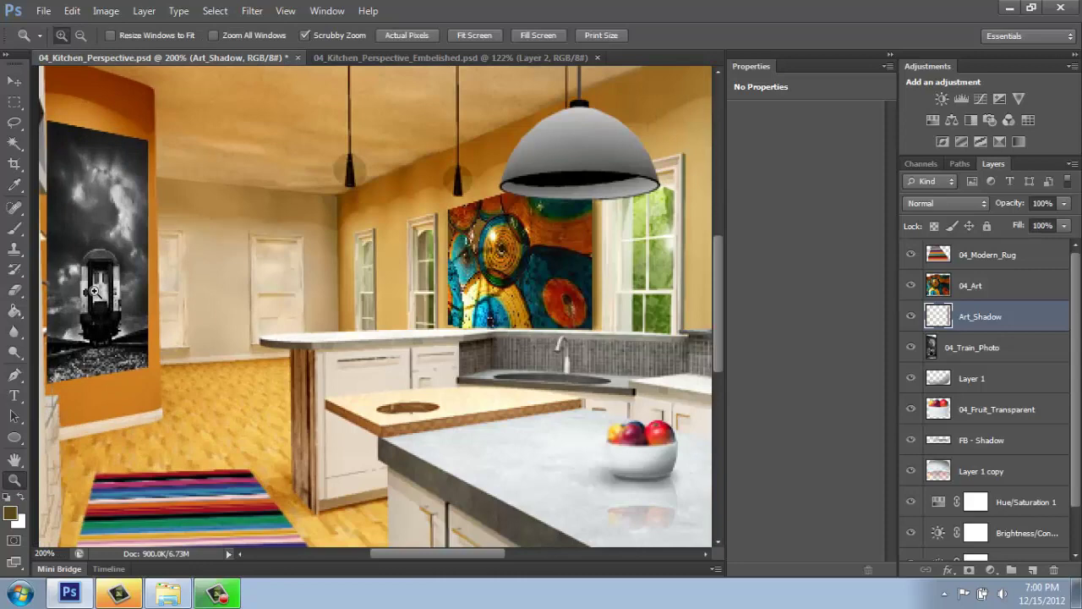
click(97, 252)
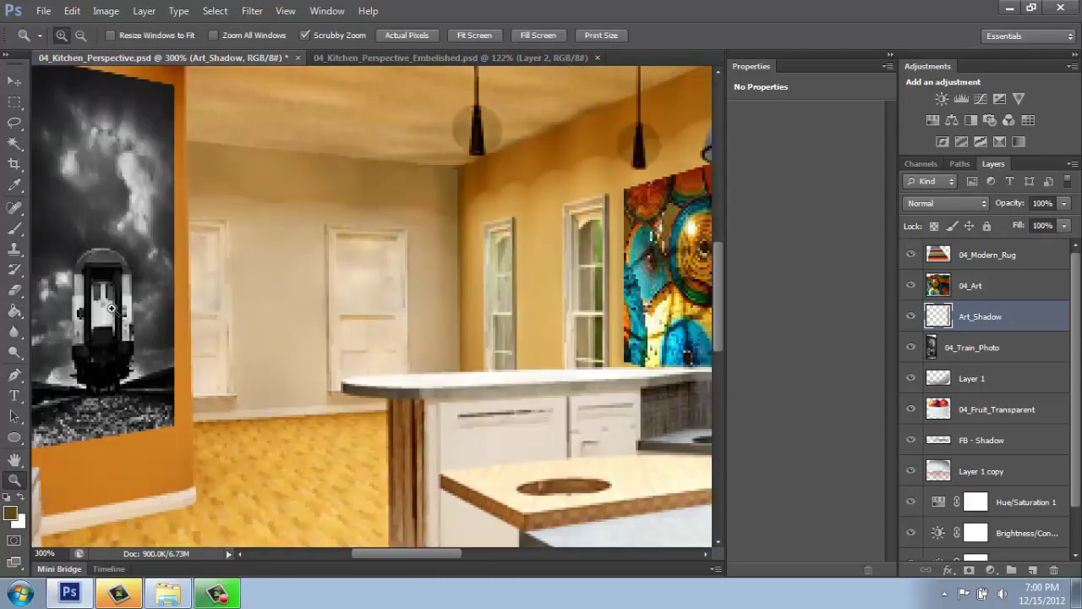
key(h)
drag(111, 308, 330, 368)
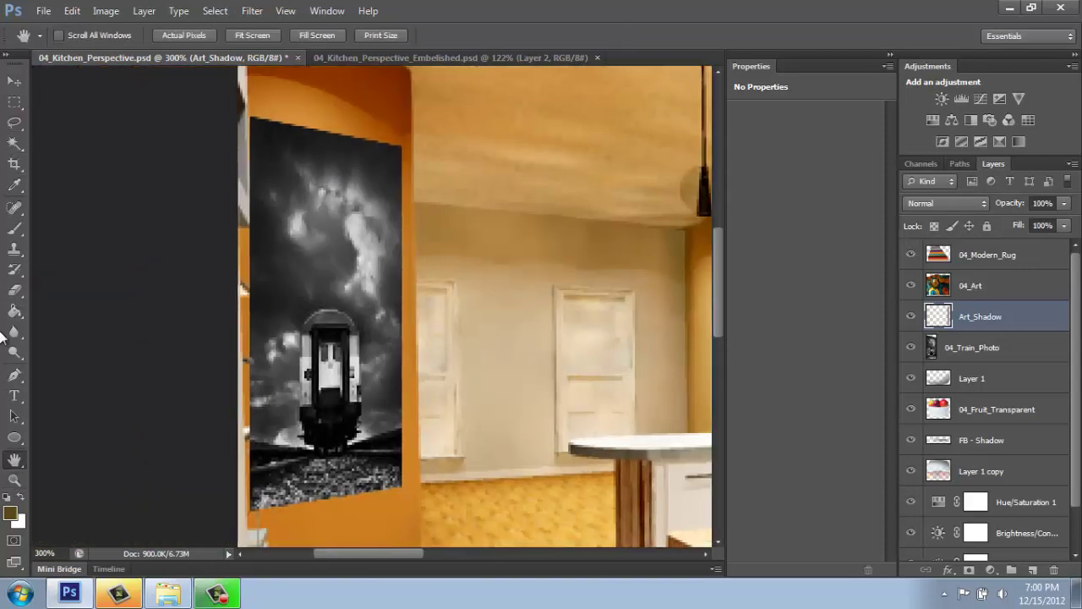
click(15, 184)
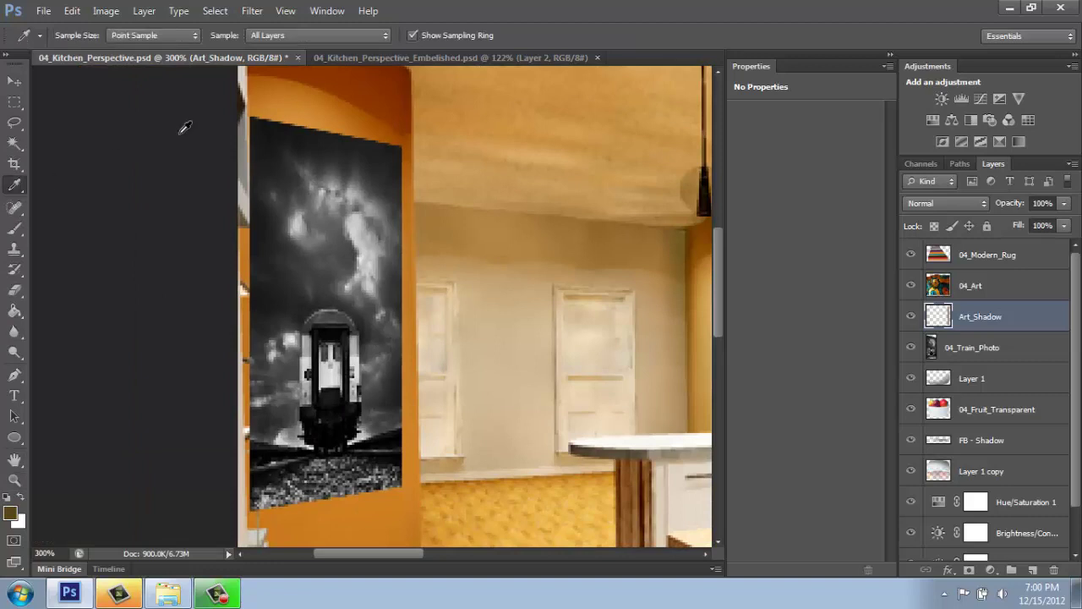
click(8, 514)
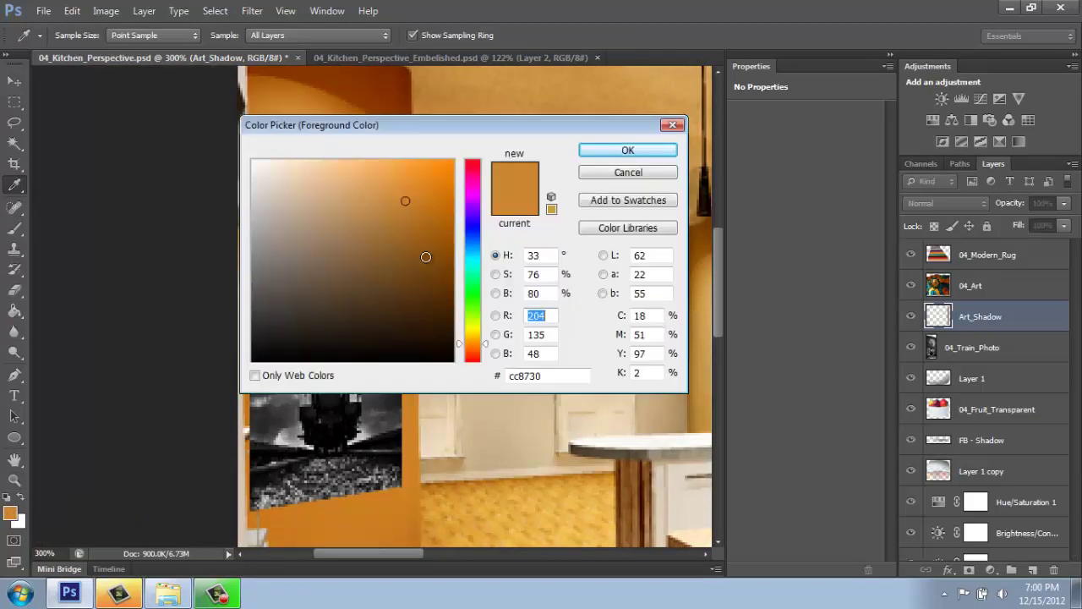
click(432, 297)
click(630, 153)
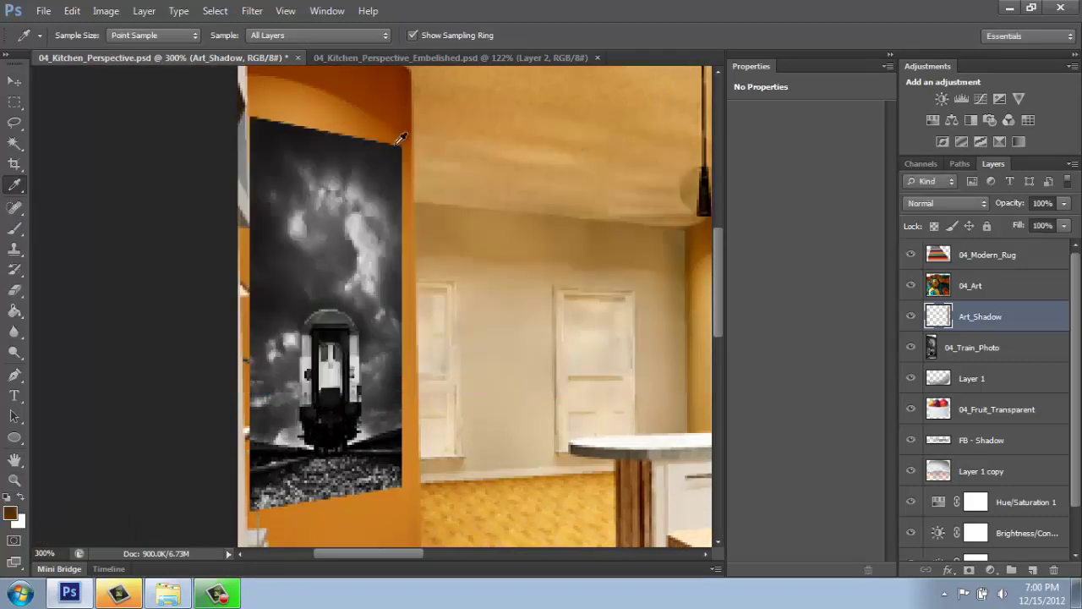
click(14, 228)
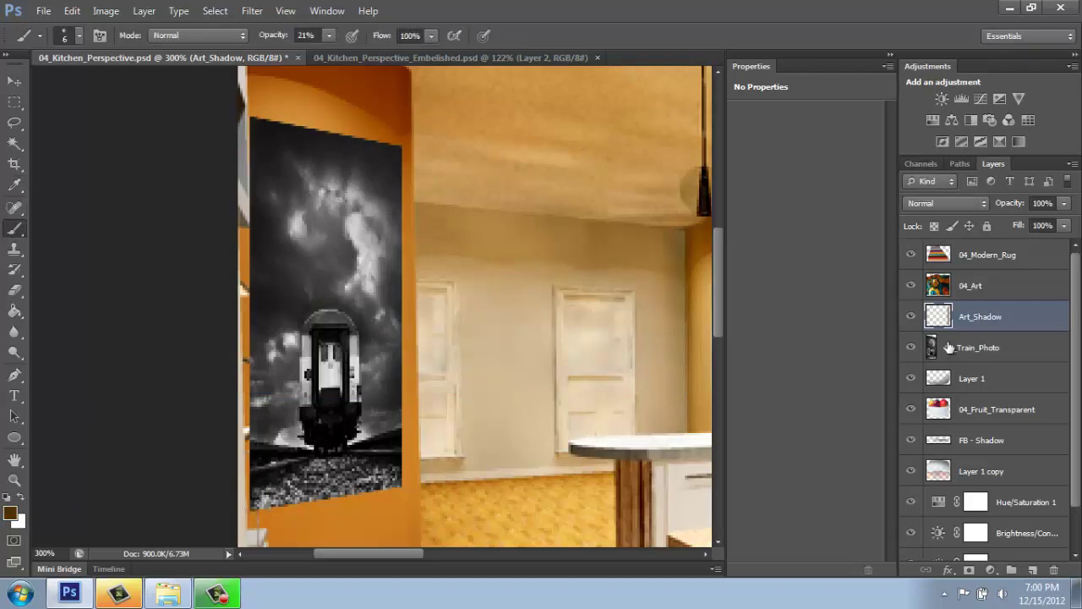
drag(979, 316, 986, 357)
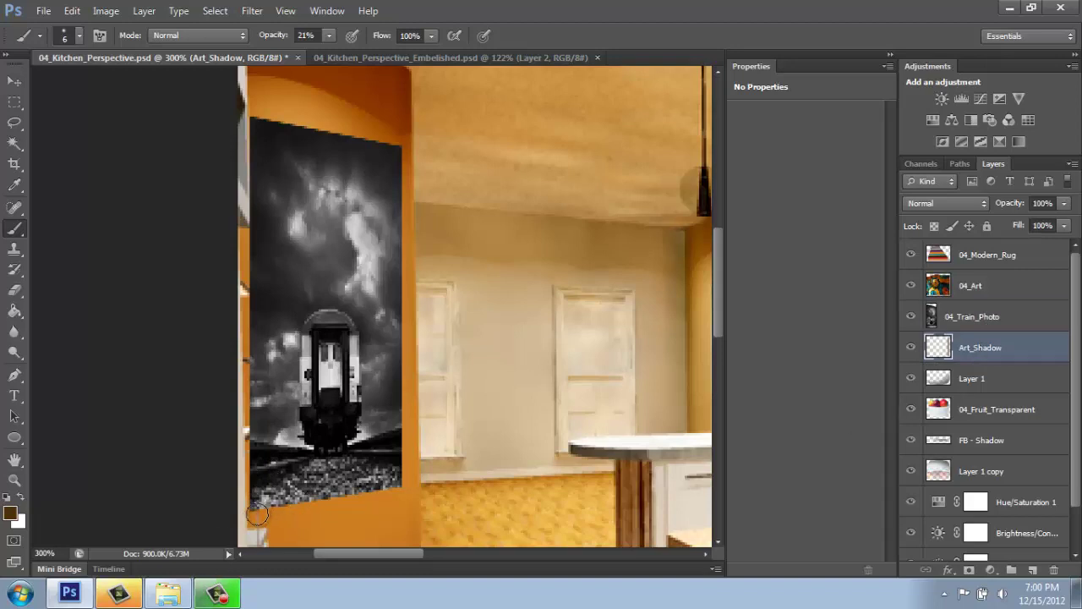
Step: Brush a faint brown shadow along the train photo's bottom and left edges
drag(257, 514, 359, 505)
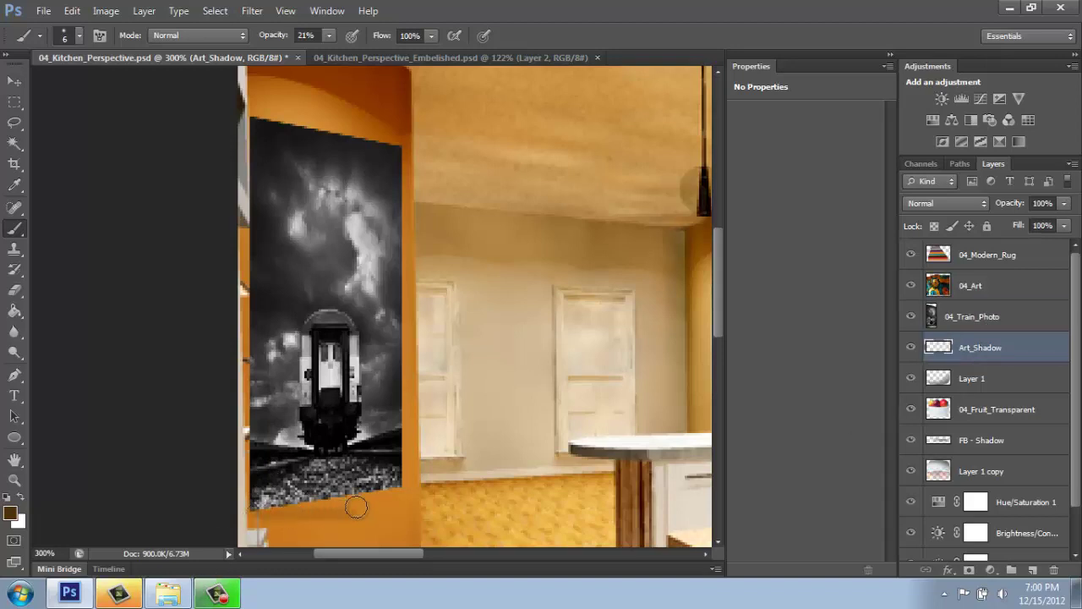
key(ctrl+z)
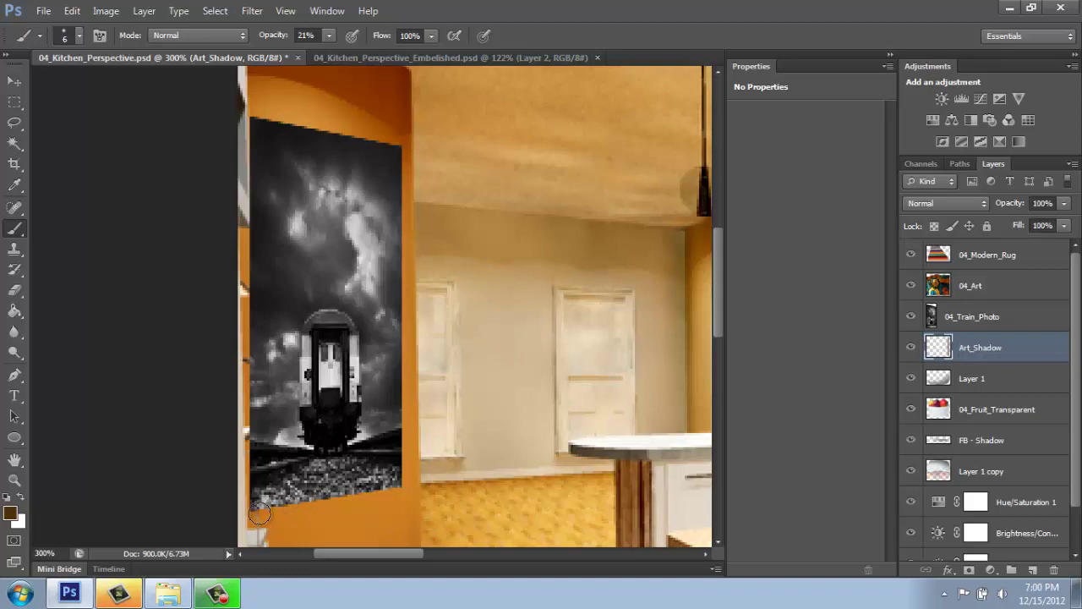
drag(258, 513, 378, 491)
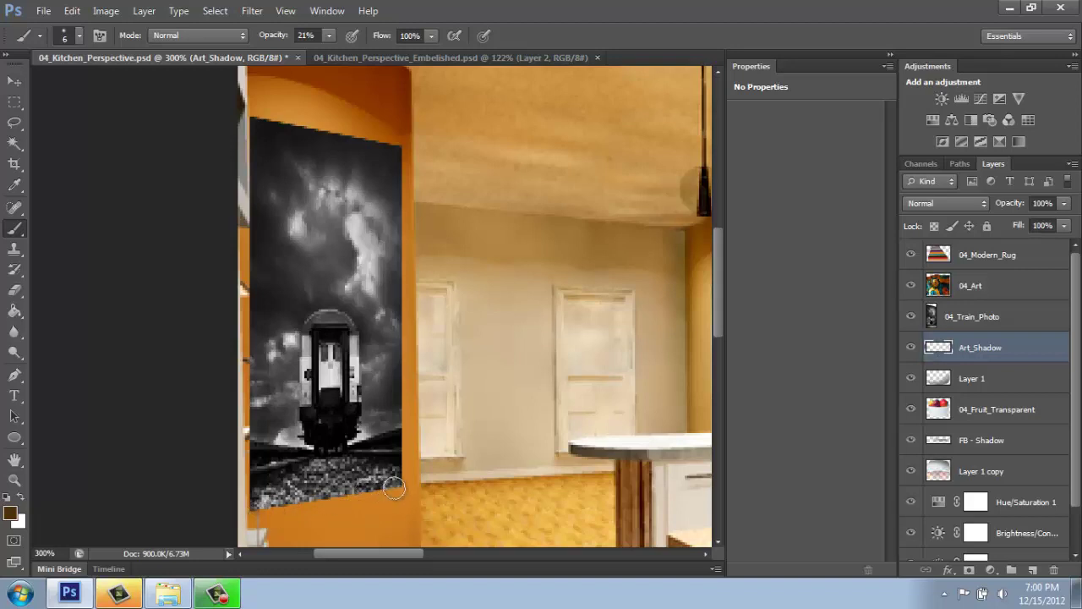
drag(394, 488, 258, 512)
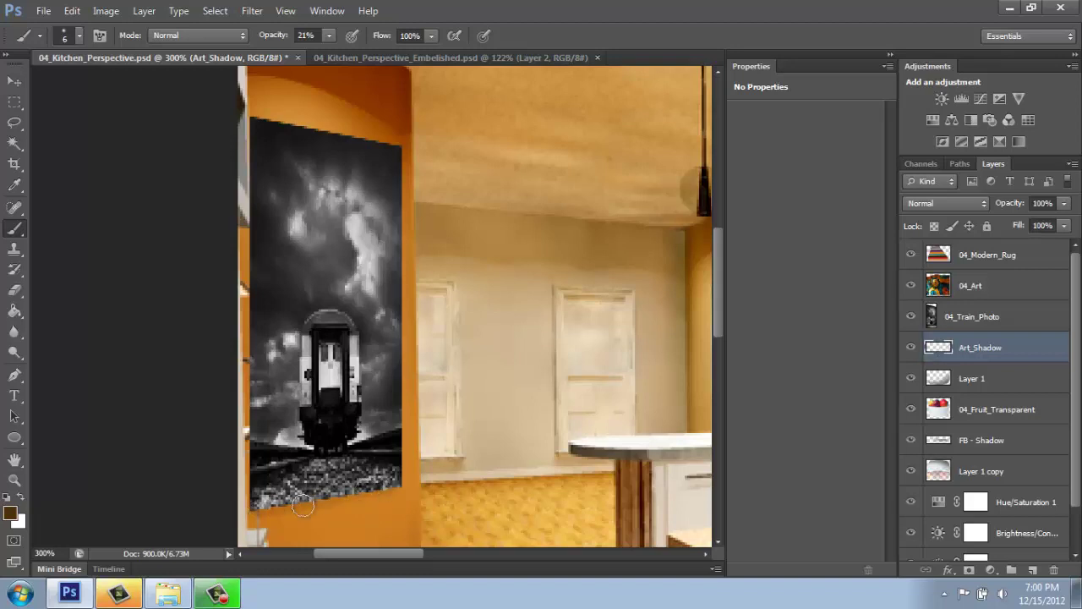
drag(395, 490, 259, 515)
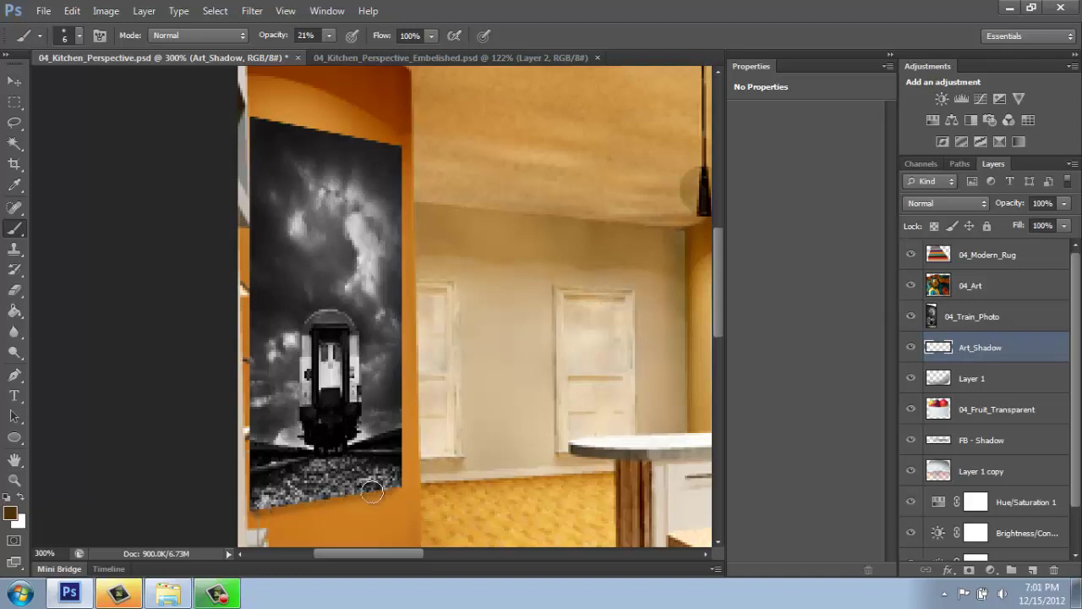
drag(389, 488, 264, 511)
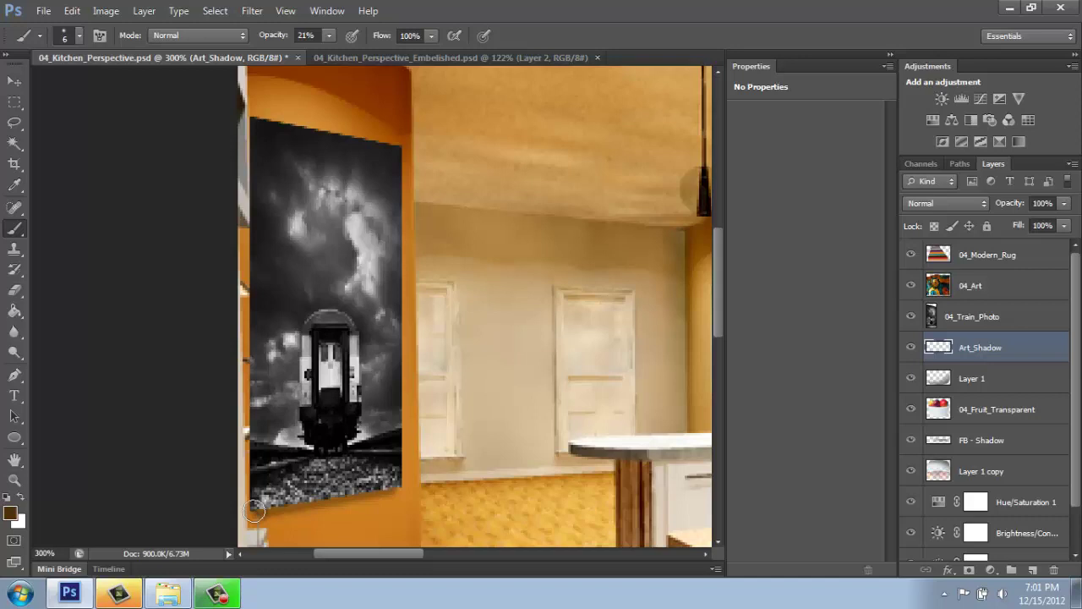
shift+click(243, 230)
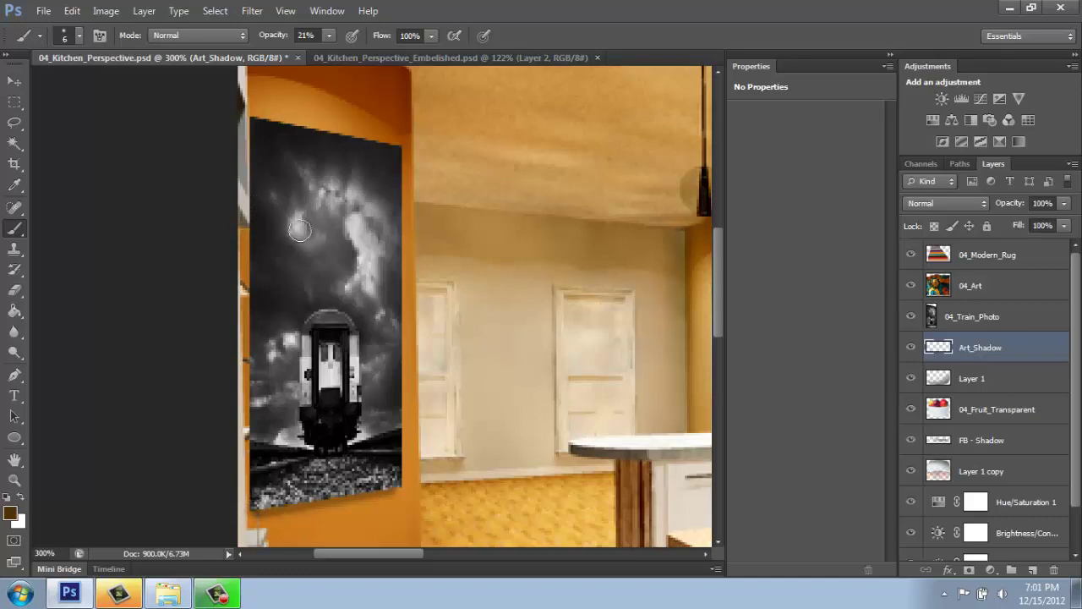
key(ctrl+0)
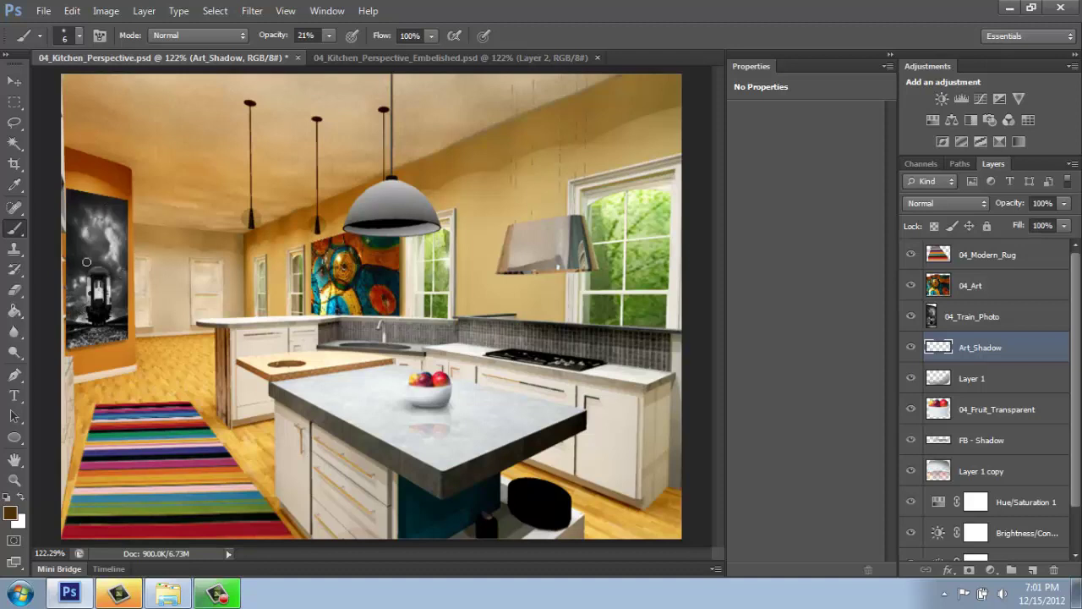
Step: Add a Gradient Overlay to 04_Train_Photo, trying then discarding Inner Glow and Stroke
click(996, 323)
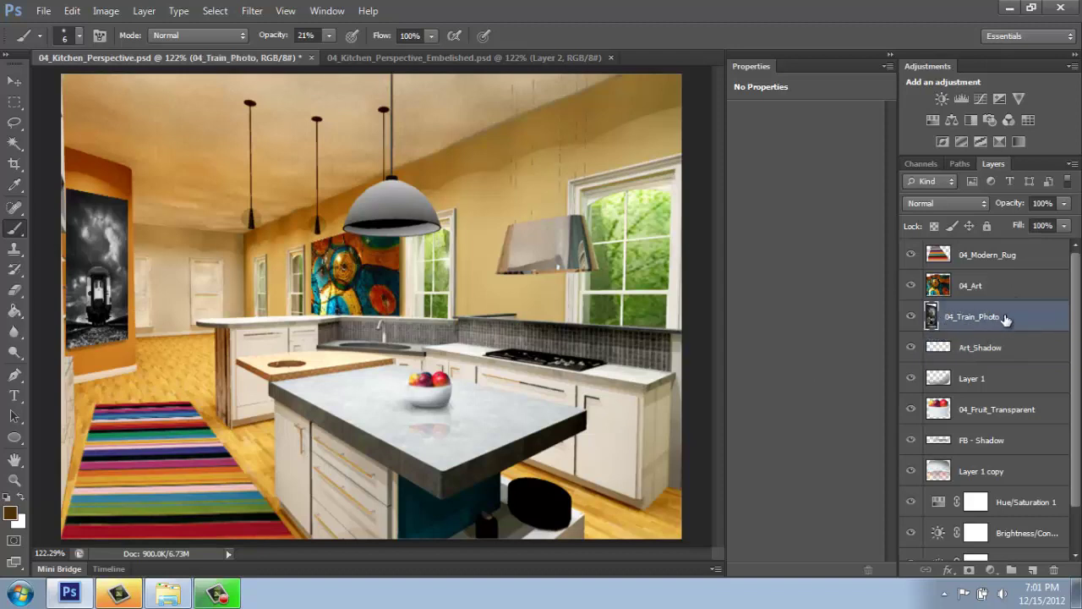
click(948, 570)
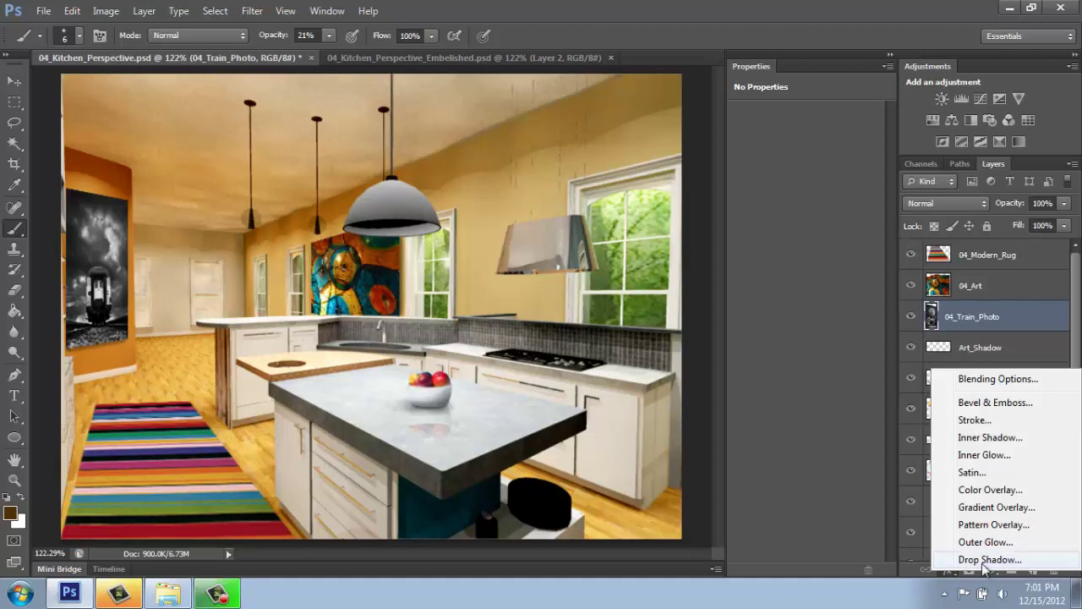
click(1020, 508)
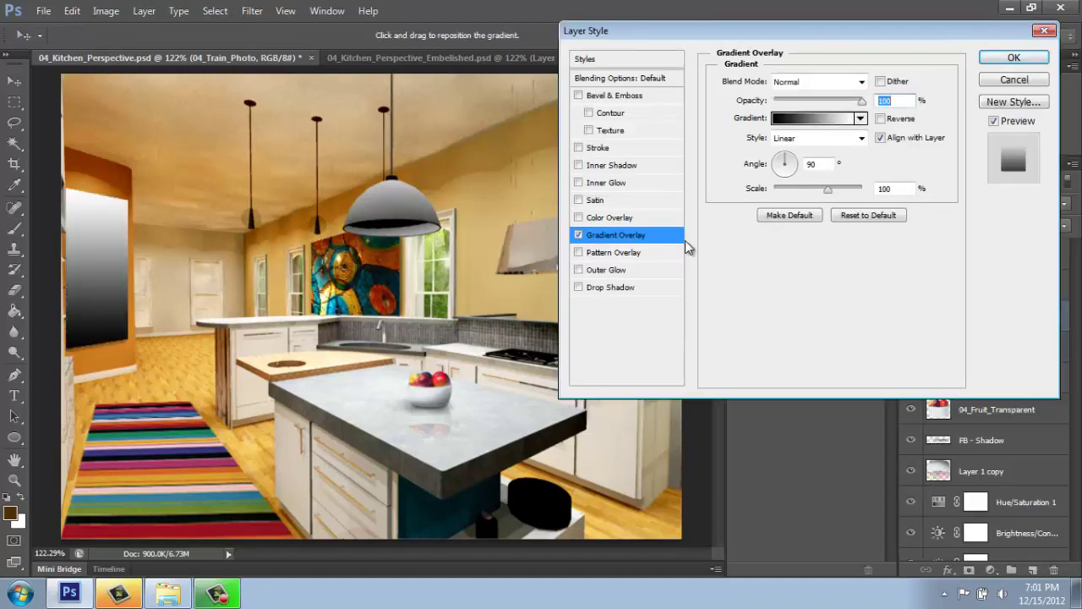
drag(650, 37, 398, 56)
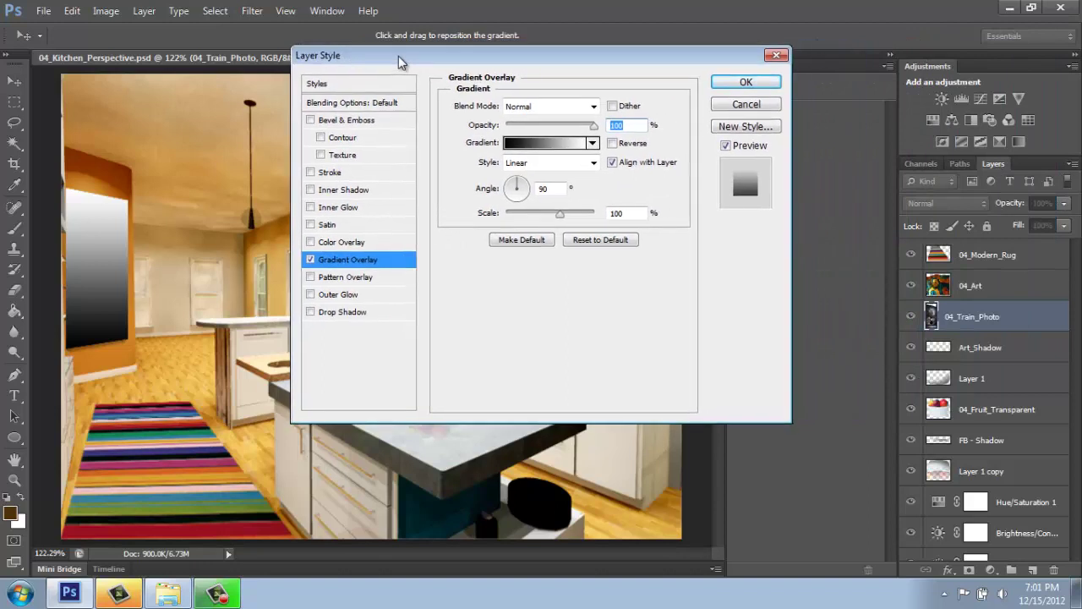
drag(97, 207, 108, 349)
click(337, 208)
click(346, 176)
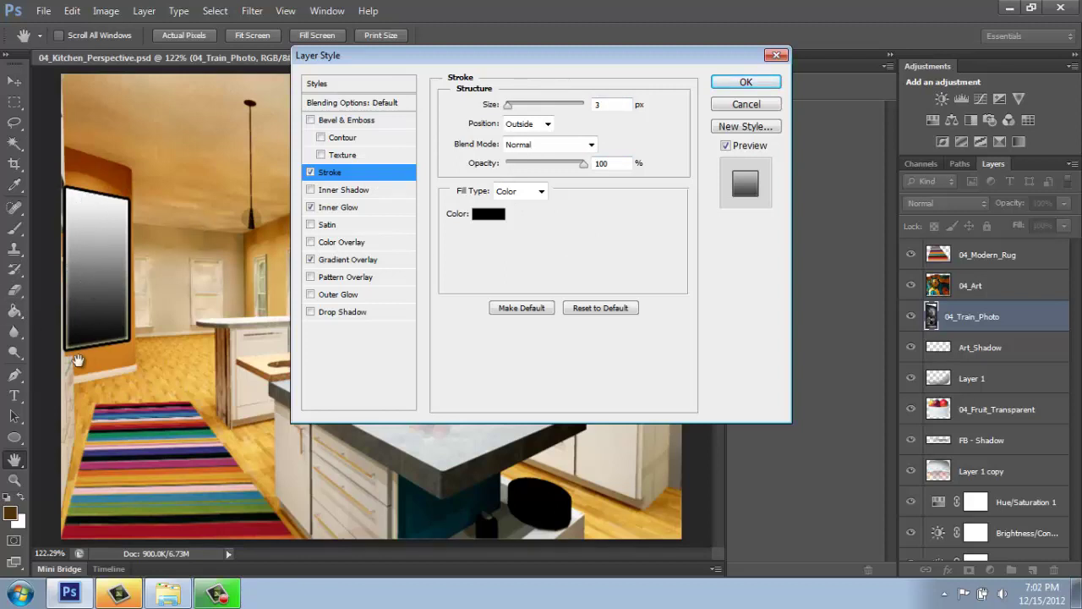
click(311, 171)
click(311, 207)
click(346, 260)
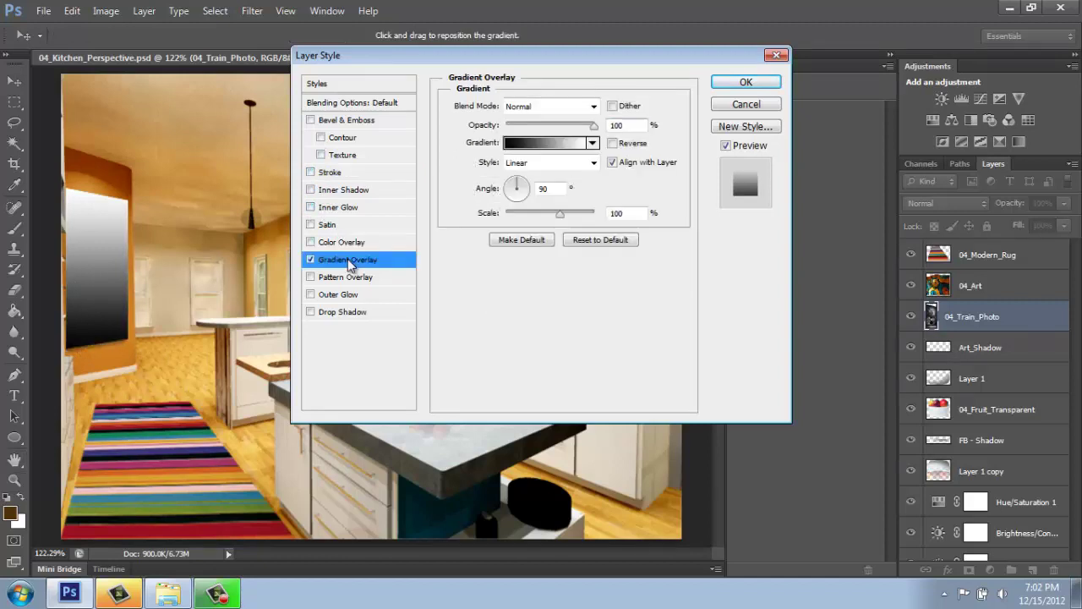
Step: Set the overlay to a reversed Foreground to Transparent gradient in Multiply mode and apply it
click(593, 142)
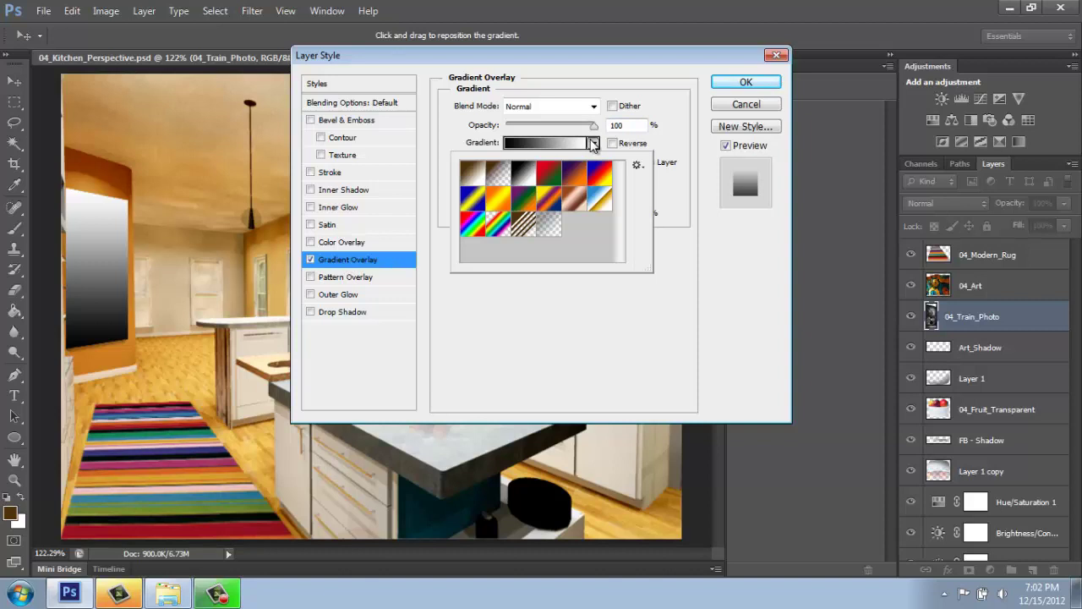
click(499, 180)
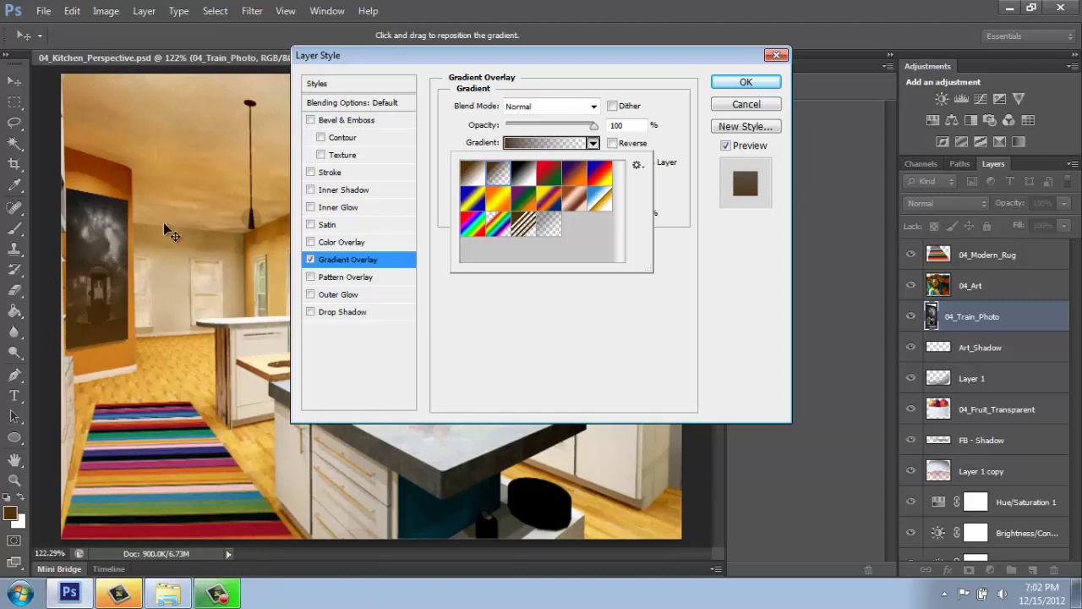
click(613, 144)
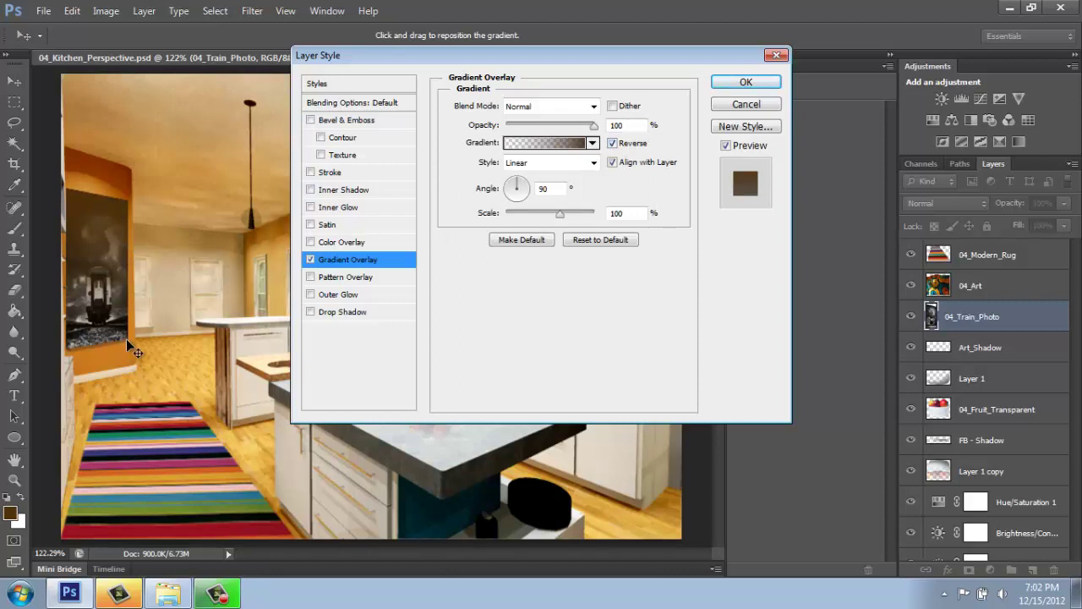
click(595, 107)
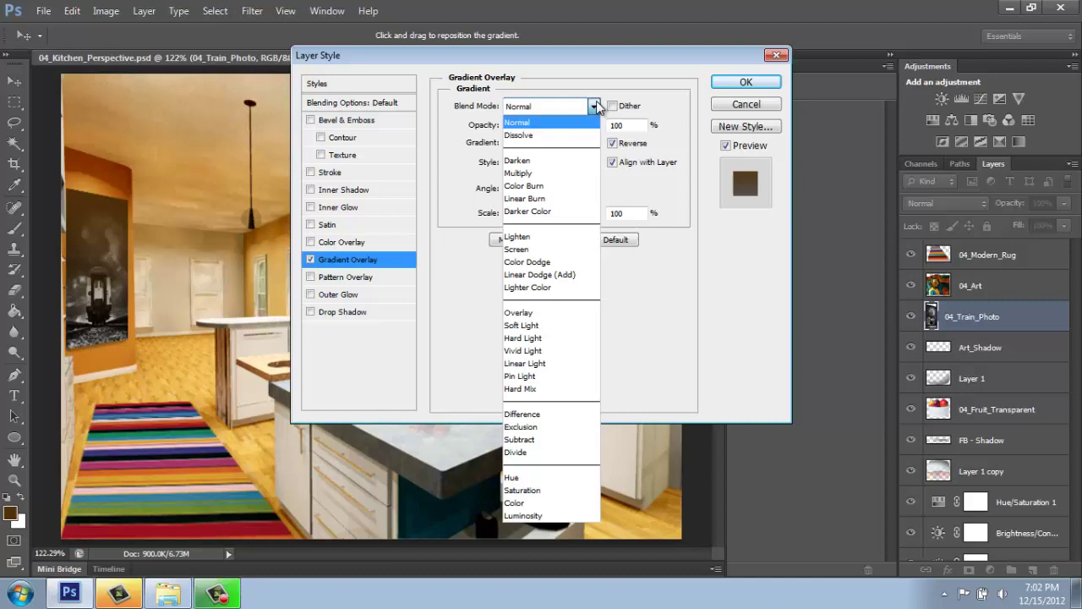
click(546, 174)
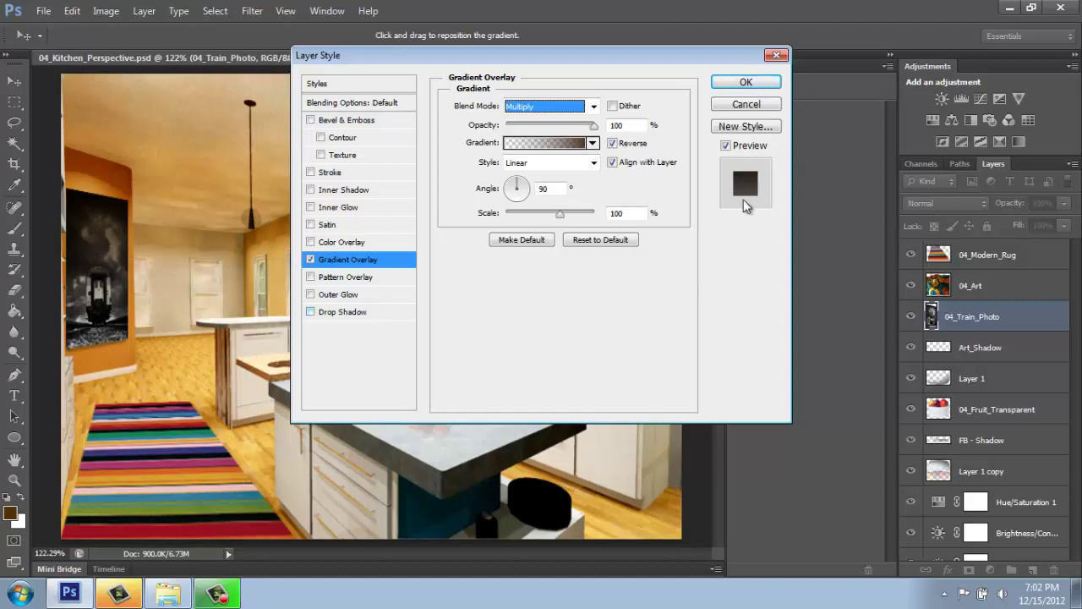
click(760, 82)
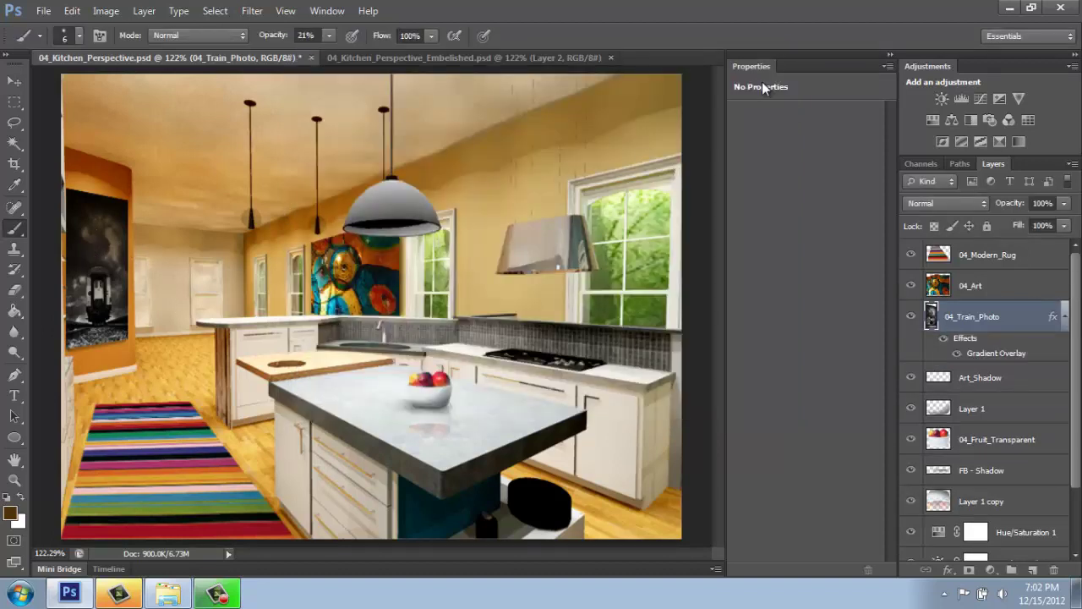
Step: Toggle the train photo's Gradient Overlay off and on to compare the effect
click(943, 340)
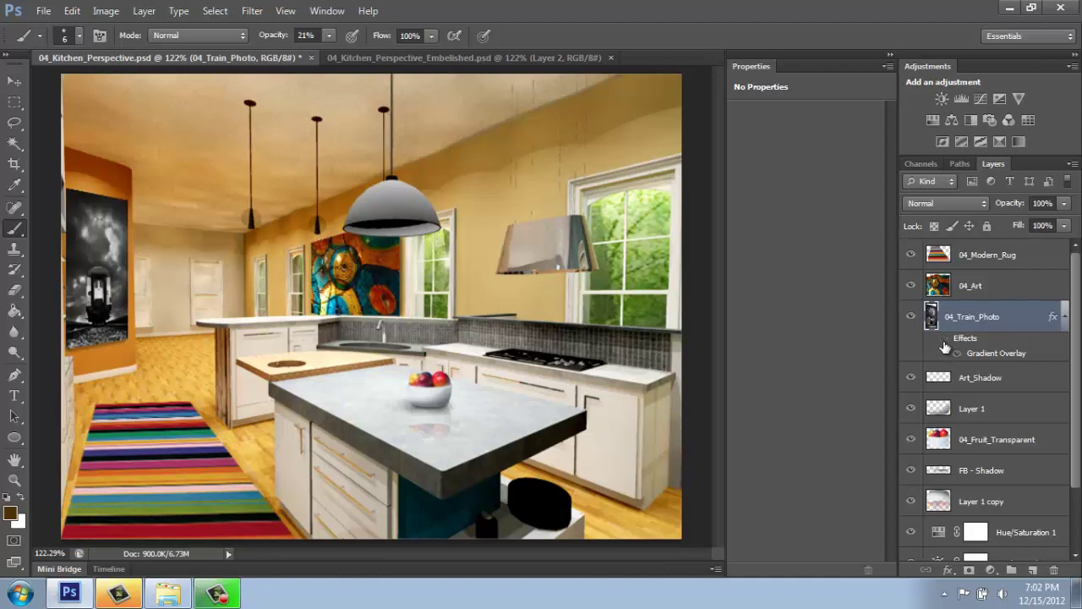
click(944, 341)
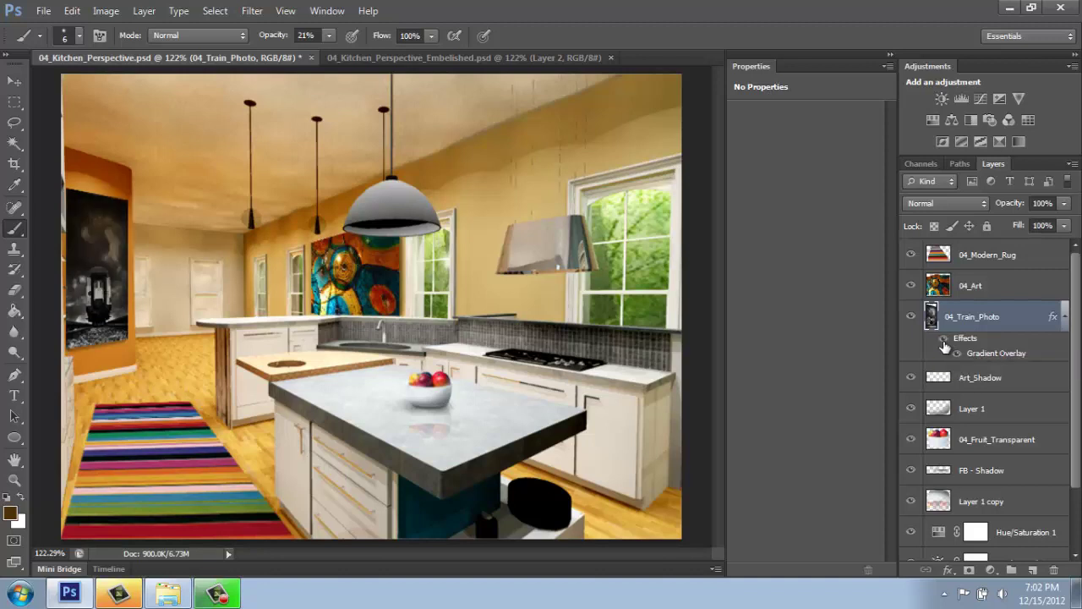
click(944, 340)
click(943, 340)
Step: Blur the outer edges of the 04_Modern_Rug layer at 22% strength
click(15, 332)
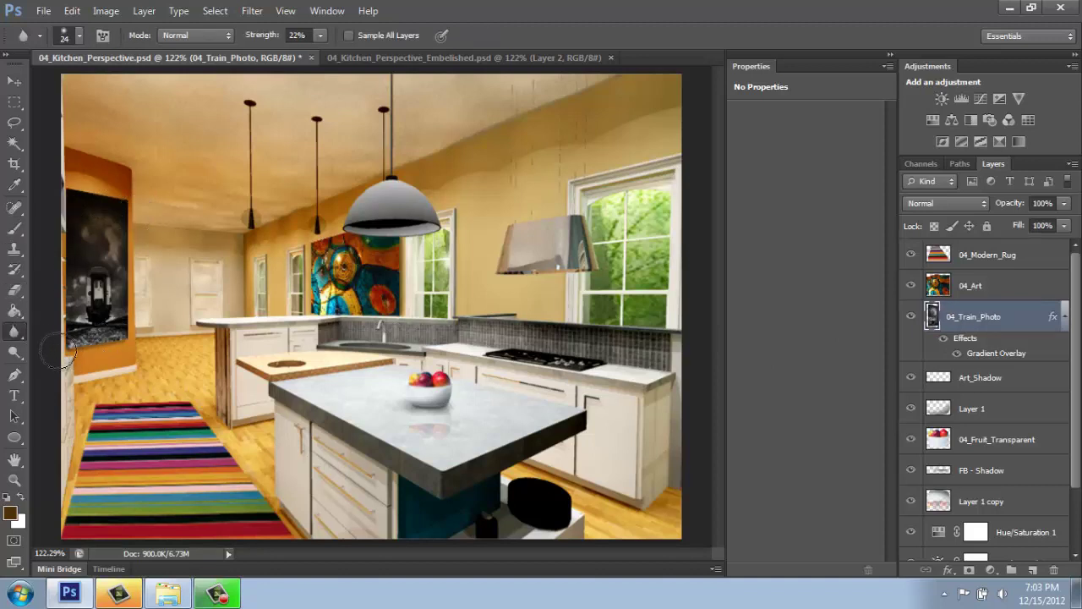
click(970, 281)
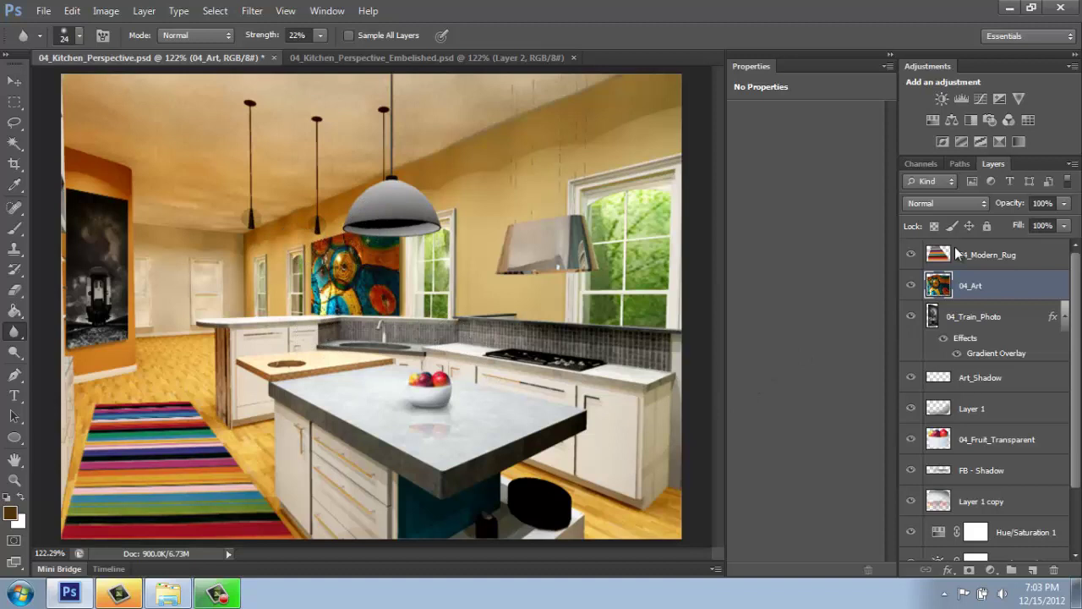
click(977, 256)
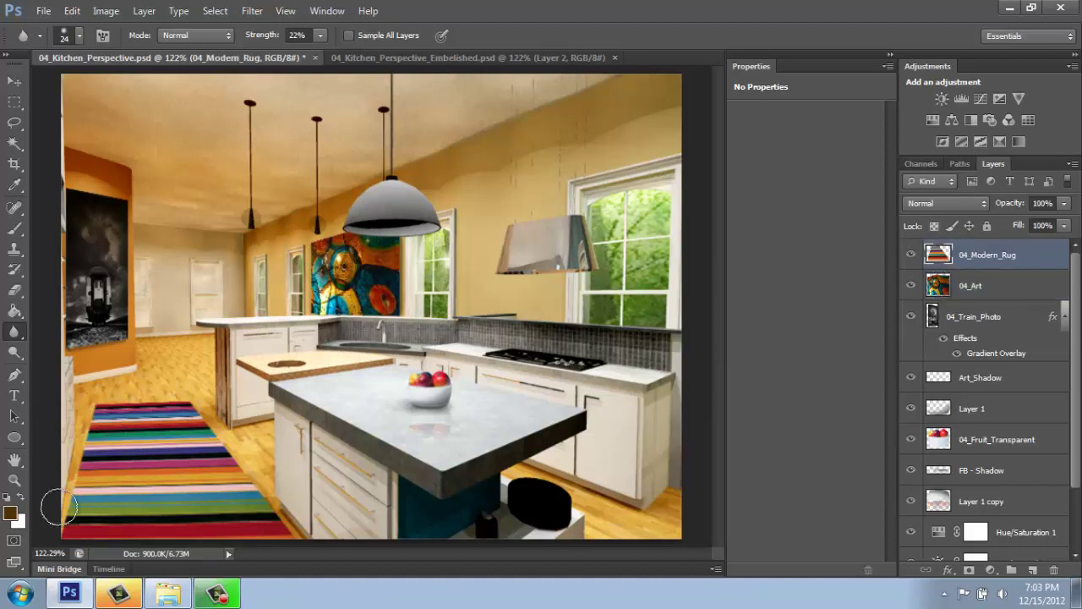
mouse_move(60, 508)
mouse_down()
mouse_move(81, 419)
mouse_move(212, 406)
mouse_move(300, 539)
mouse_move(72, 536)
mouse_move(116, 388)
mouse_up()
Step: Load the rug outline, add Layer 2, and set a radial Foreground to Transparent gradient
ctrl+click(937, 256)
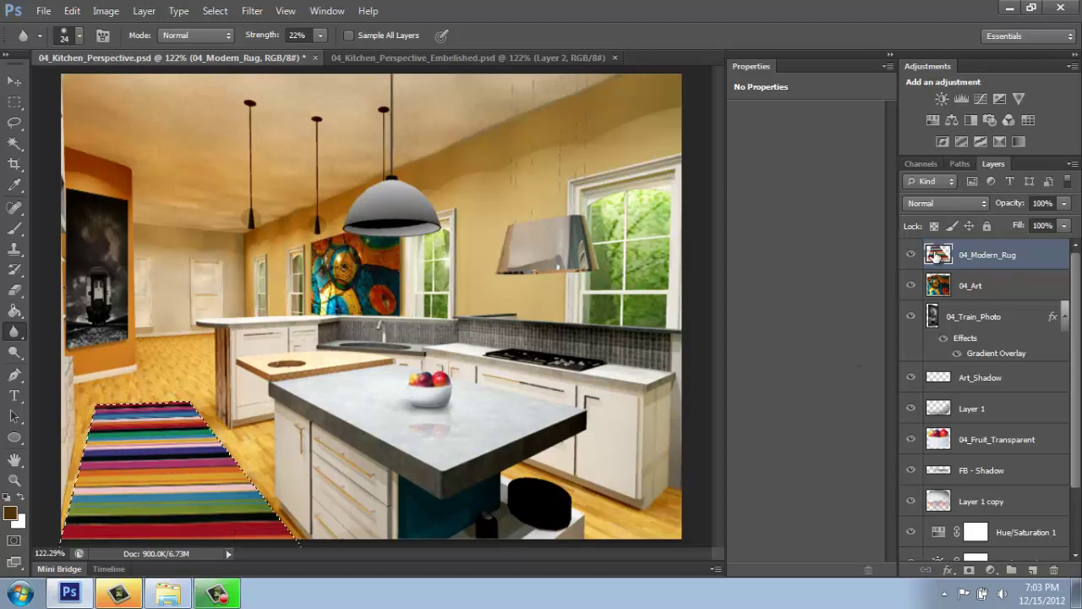
click(1031, 569)
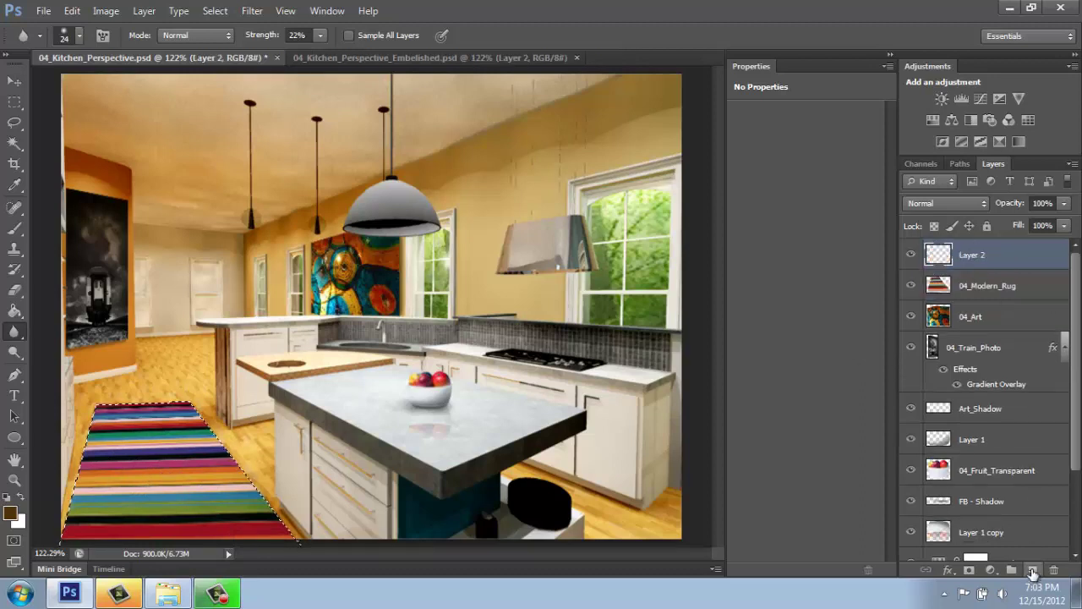
click(12, 312)
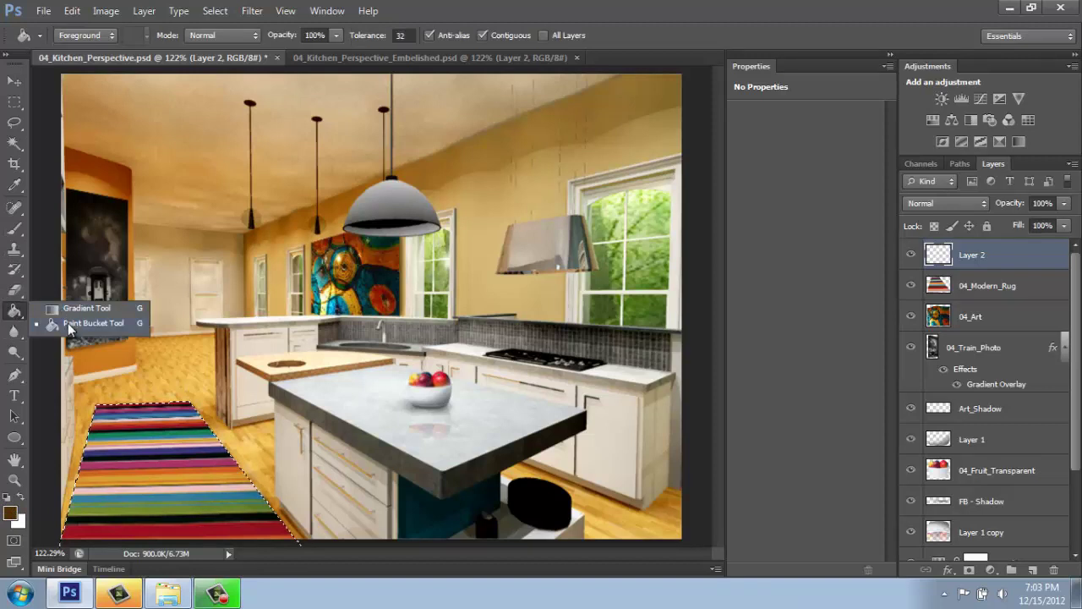
click(88, 310)
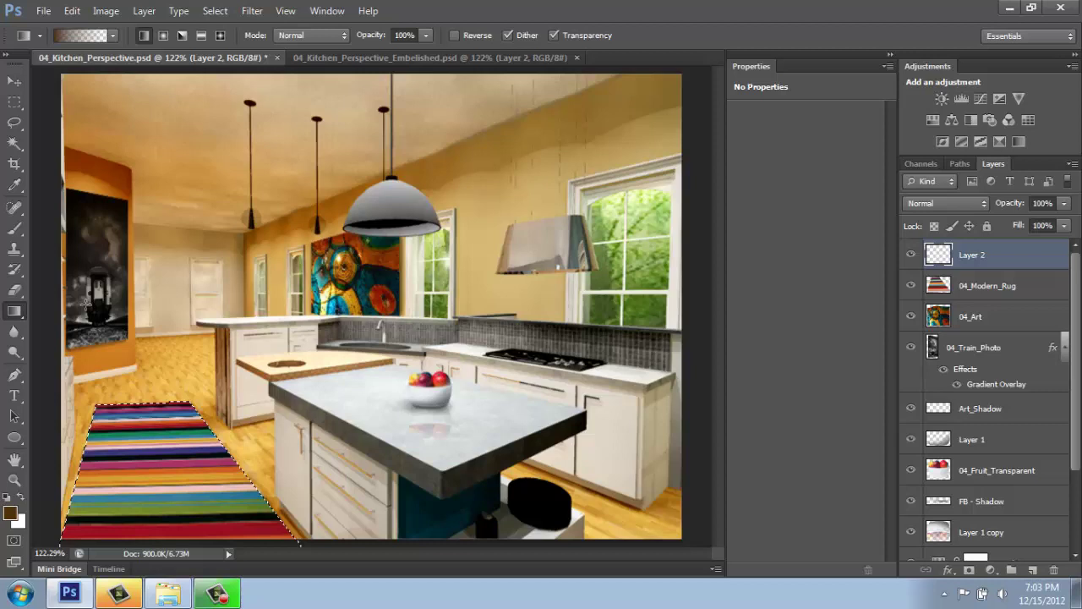
click(113, 36)
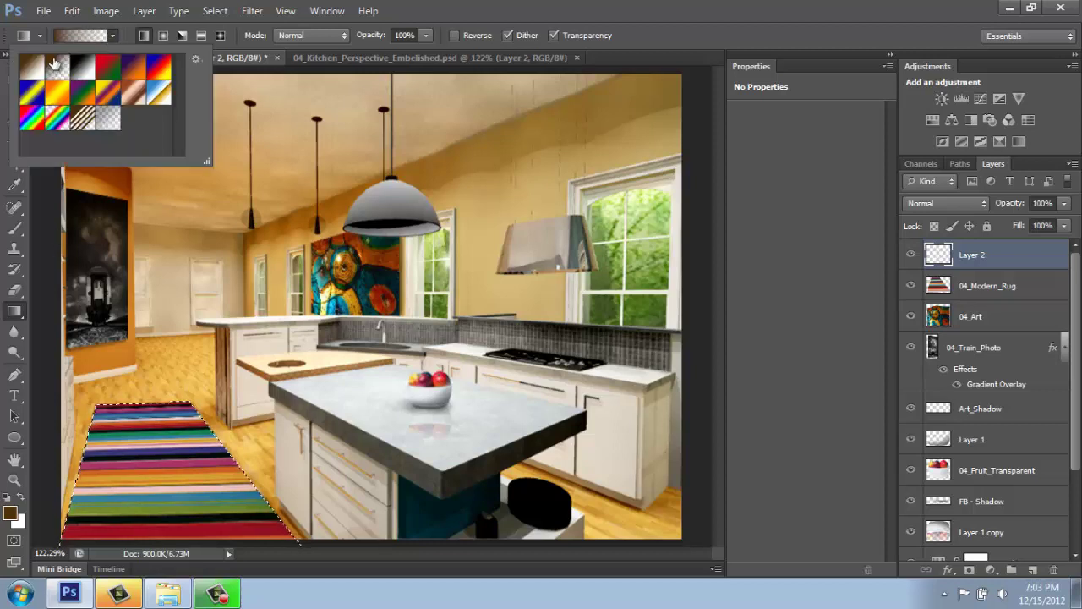
click(67, 37)
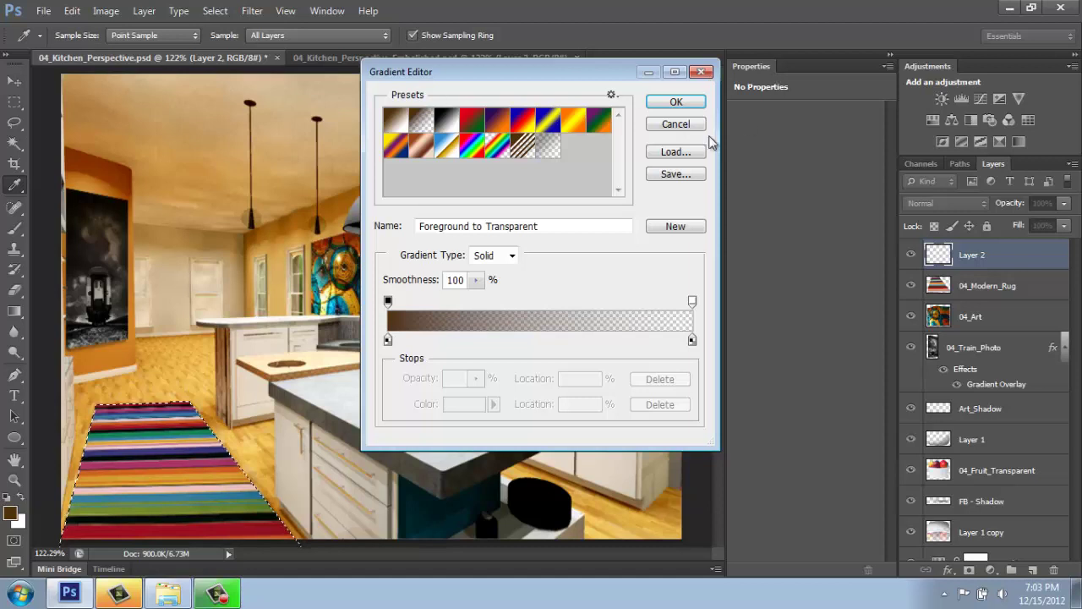
click(676, 124)
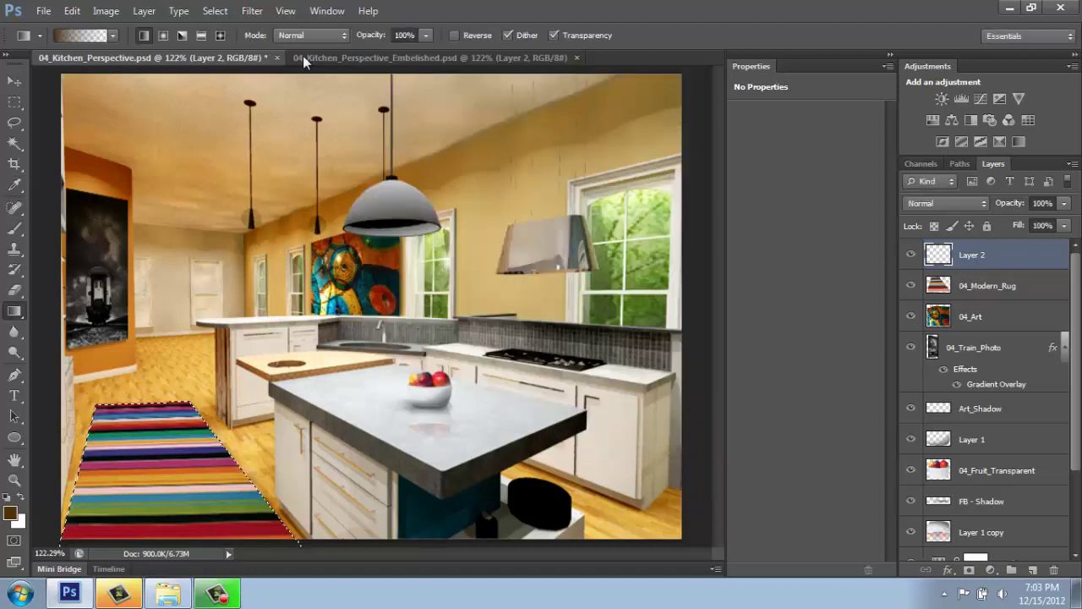
click(165, 37)
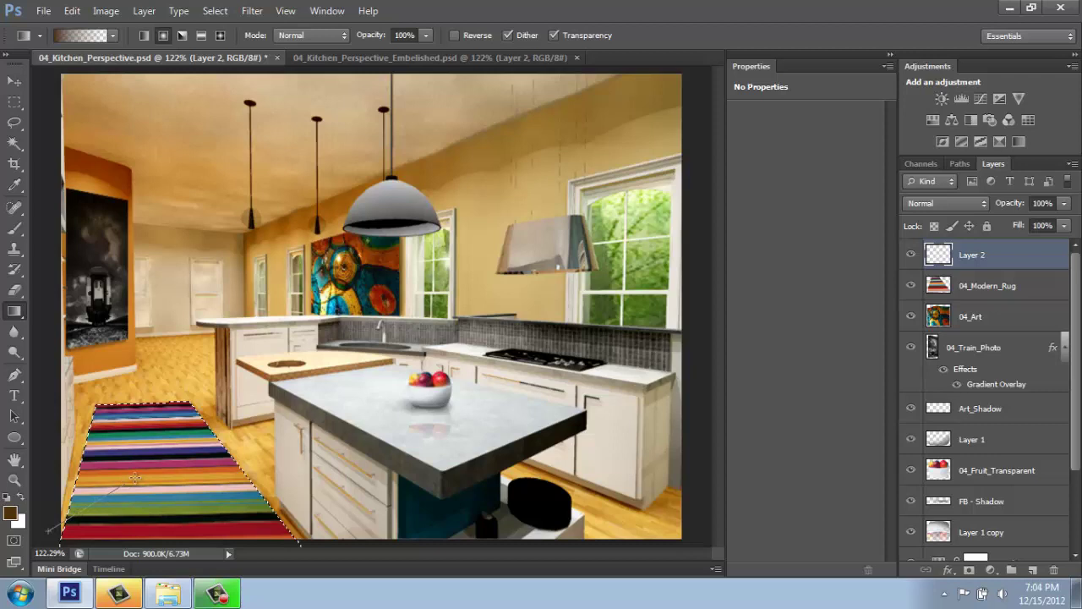
Step: Drag a brown radial gradient across the rug selection until the shading looks right
drag(136, 478, 147, 470)
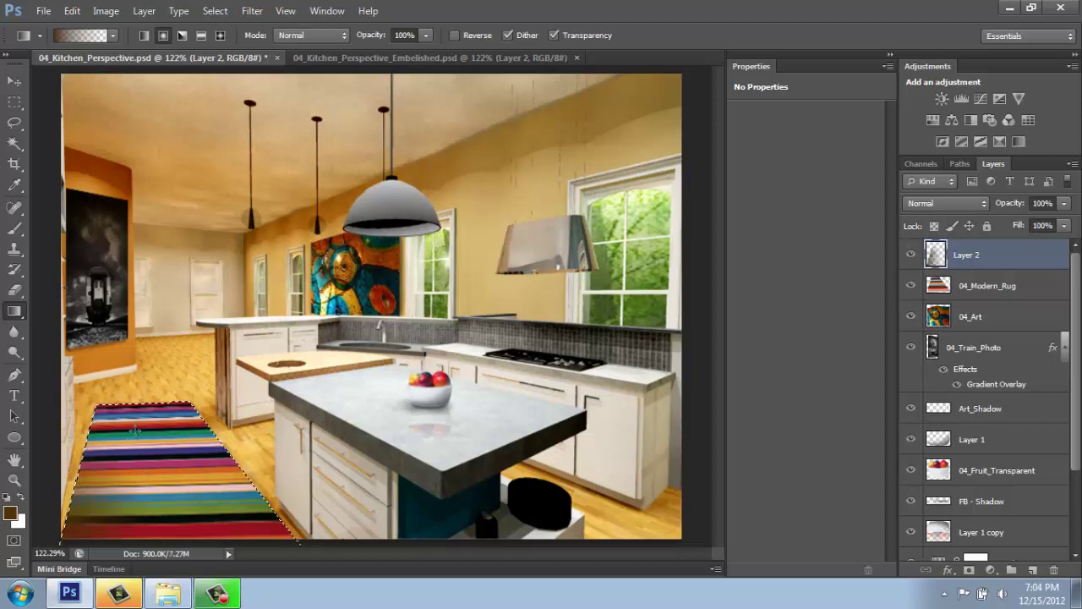
drag(185, 489, 187, 517)
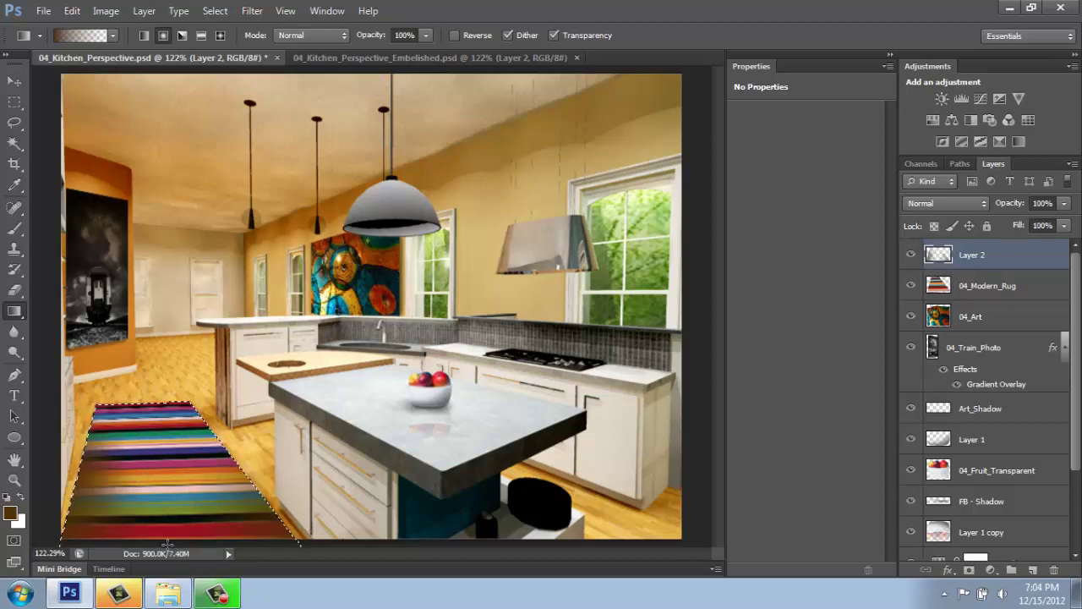
drag(159, 447, 165, 477)
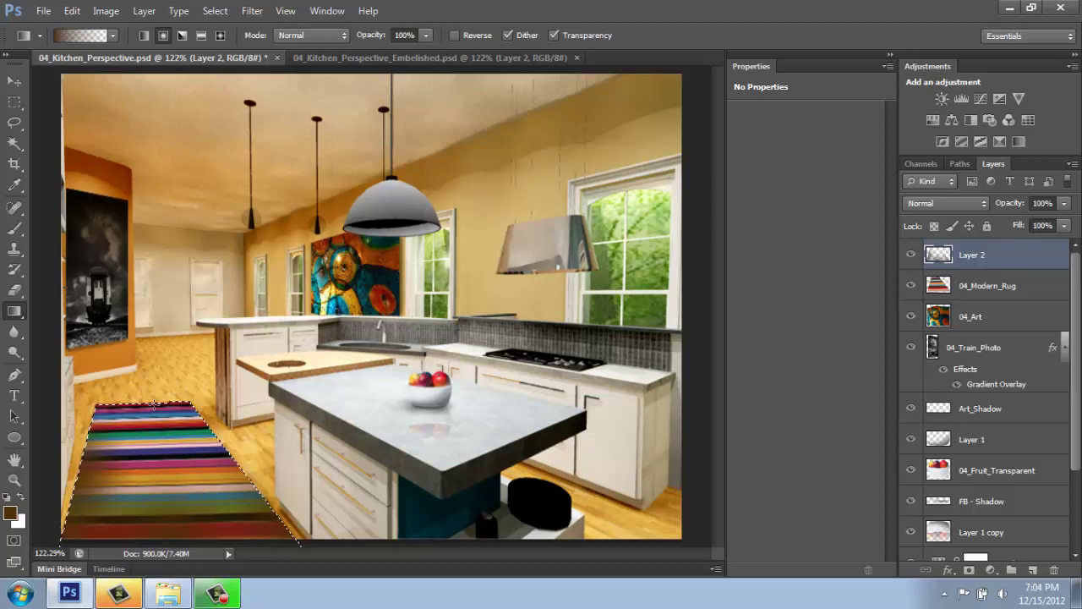
drag(193, 415, 140, 482)
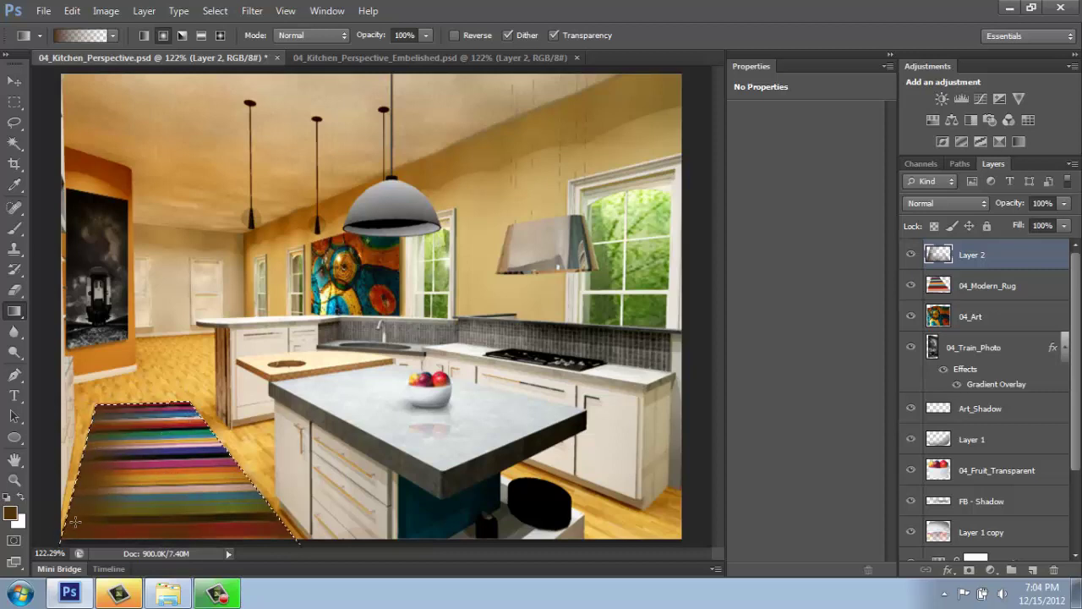
drag(169, 418, 144, 507)
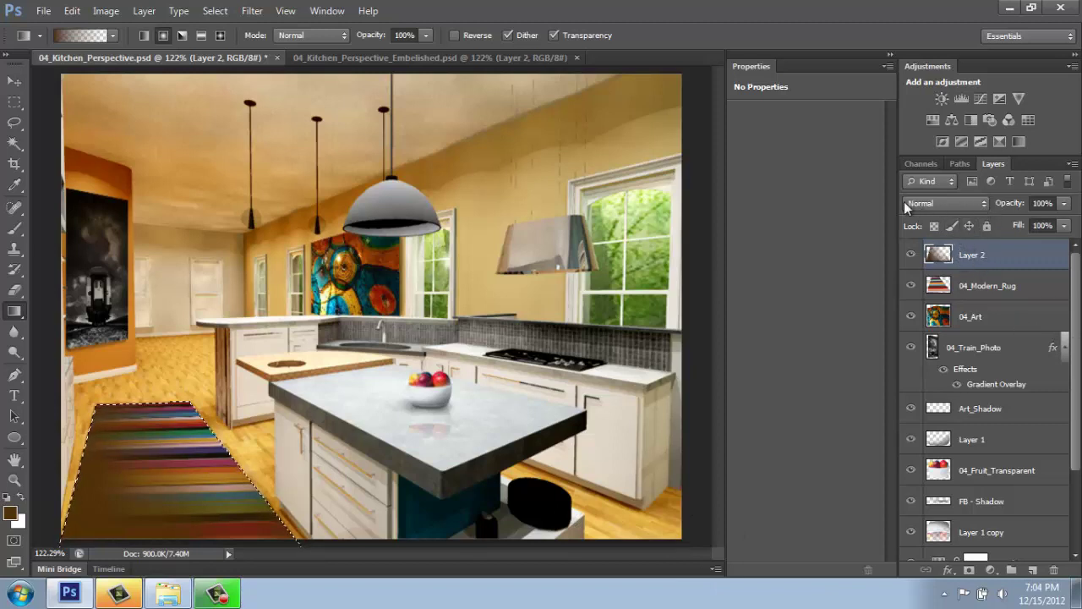
Step: Set Layer 2 to Multiply at 83% opacity and deselect the rug
click(981, 205)
click(947, 61)
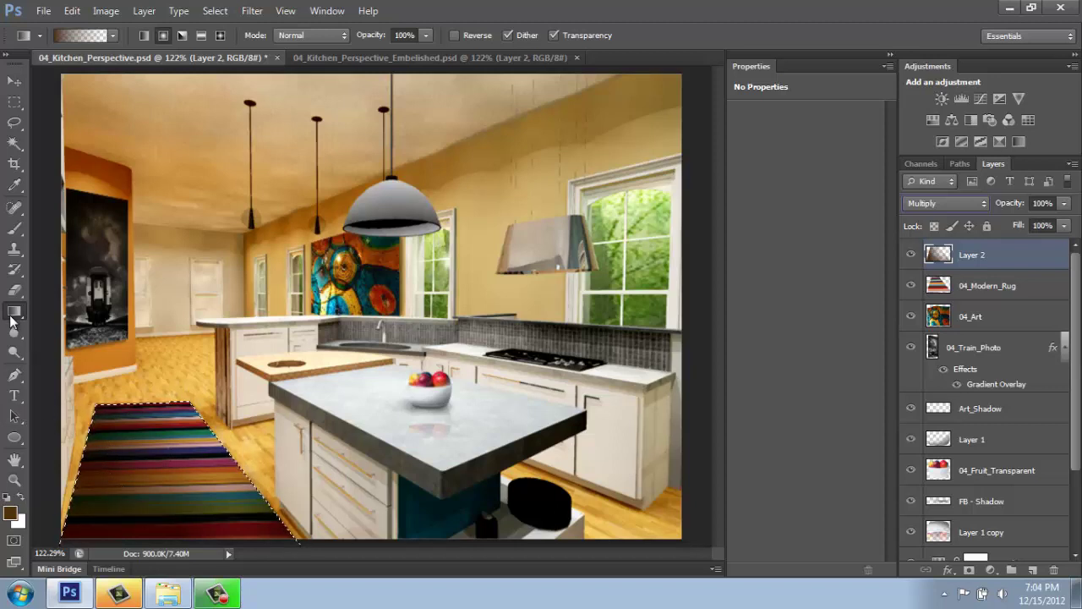
click(1064, 204)
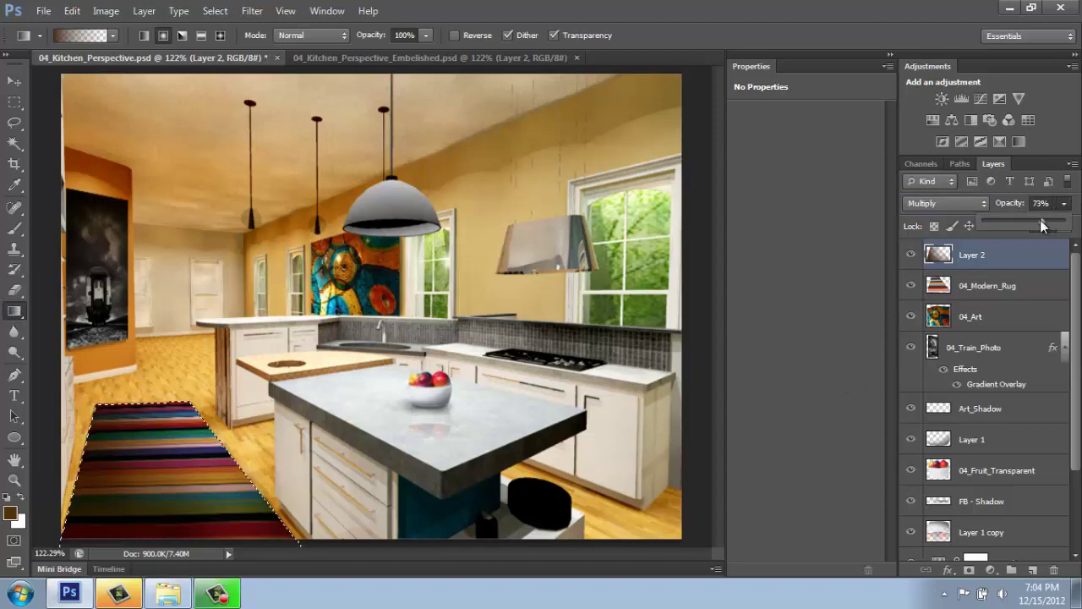
drag(1042, 224, 1052, 224)
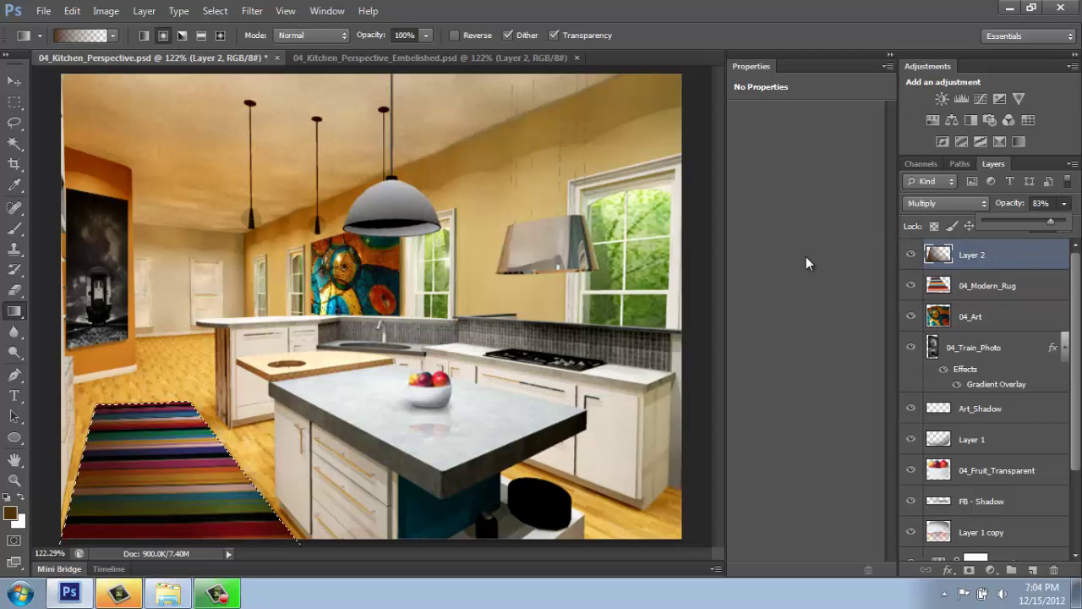
key(ctrl+d)
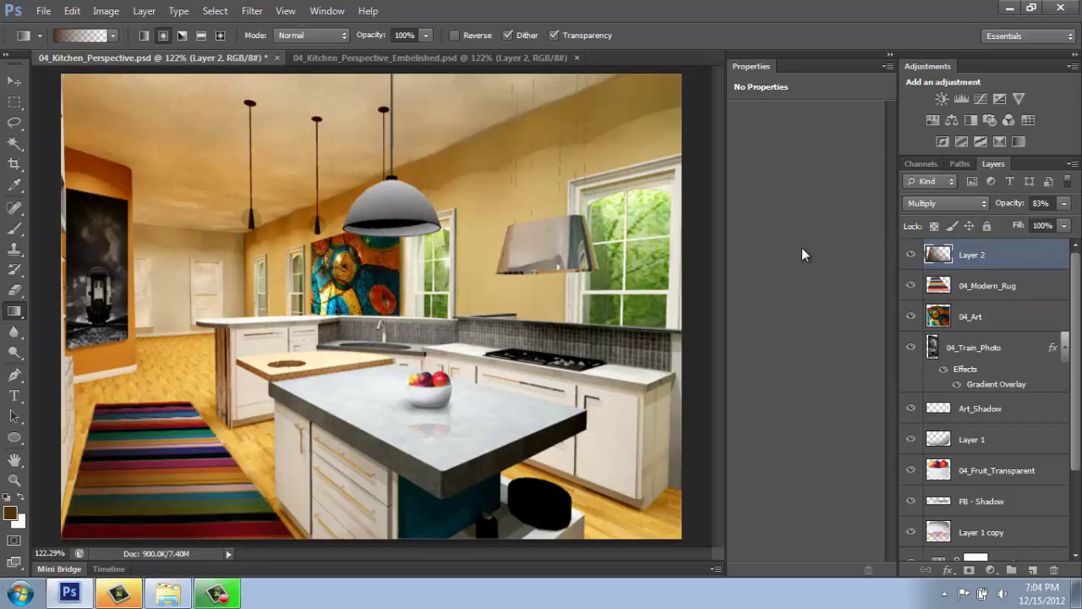
click(403, 57)
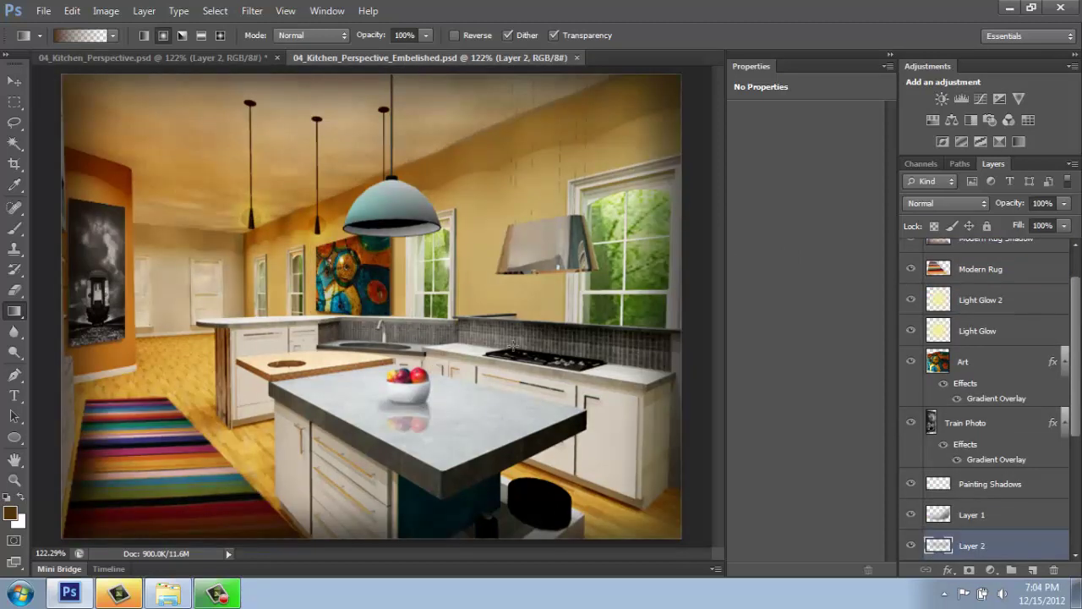
click(98, 60)
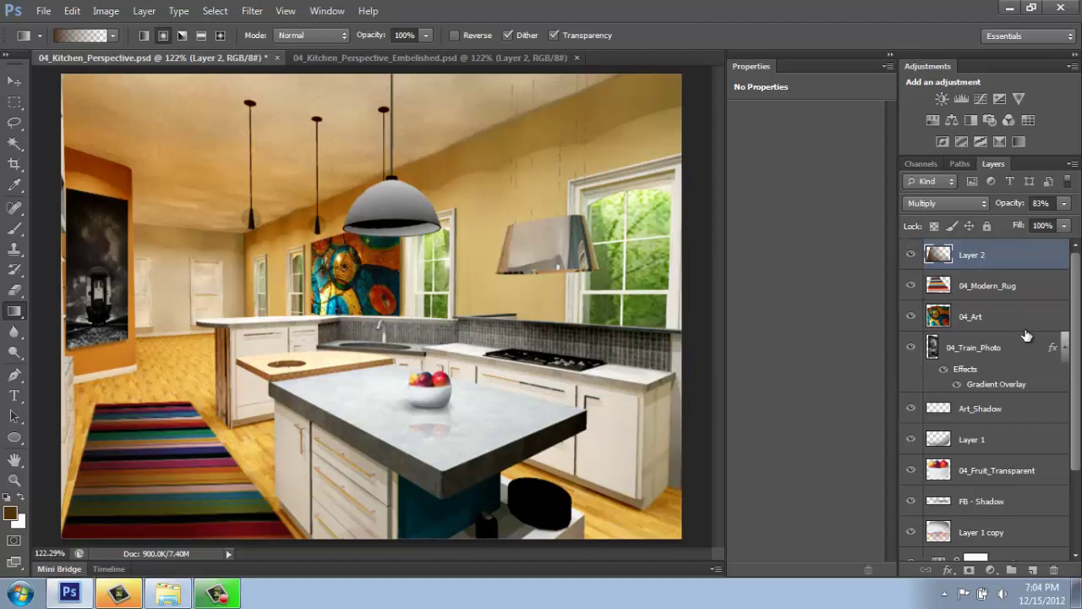
Step: Add Layer 3 and paint pale yellow radial glows around two pendant lamps
click(1032, 572)
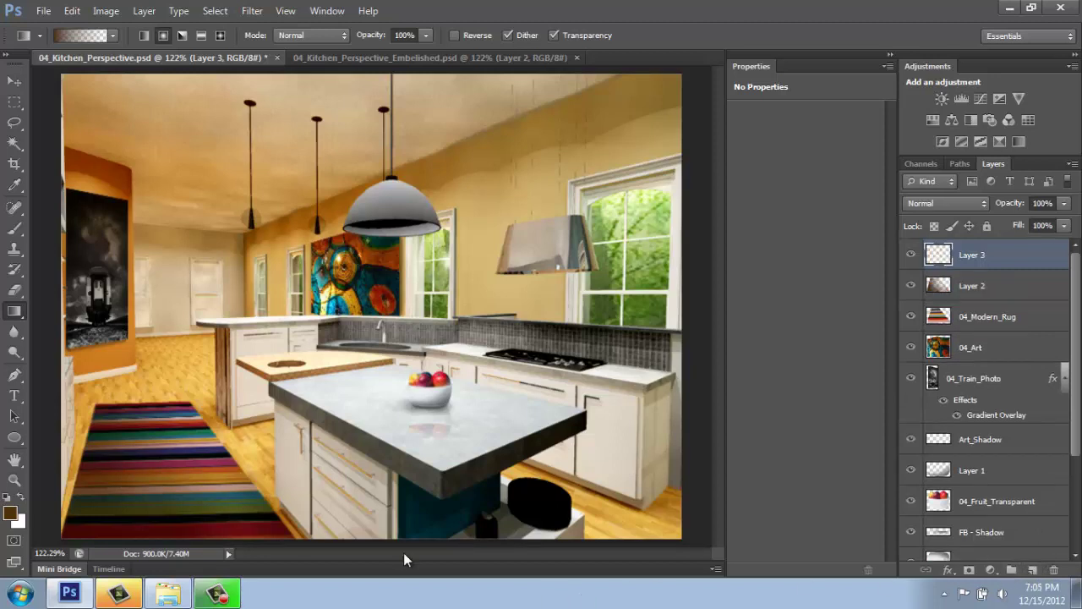
click(10, 512)
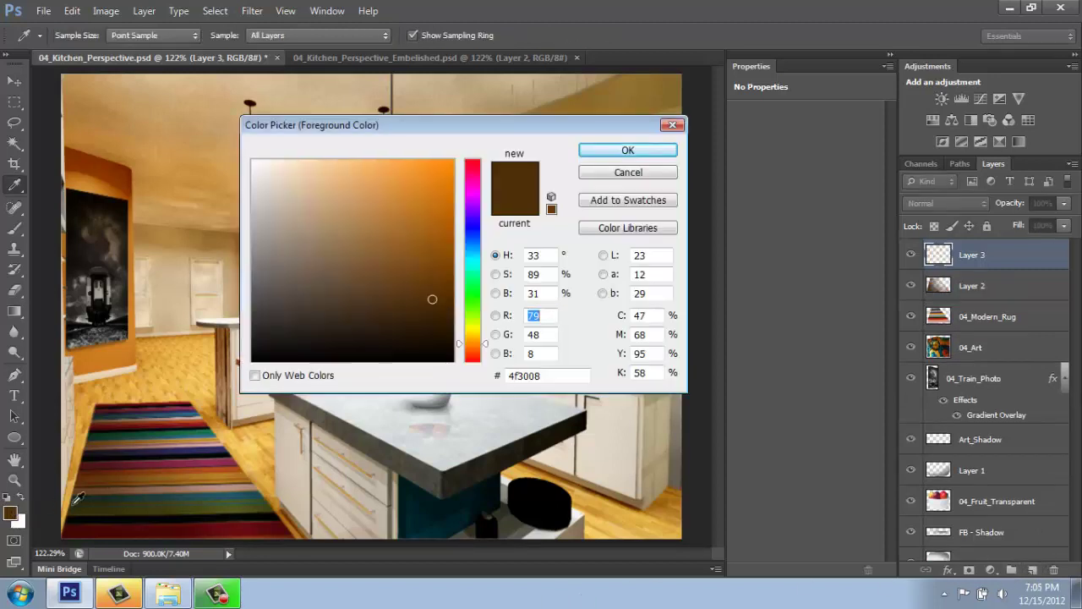
click(476, 330)
drag(475, 334, 474, 332)
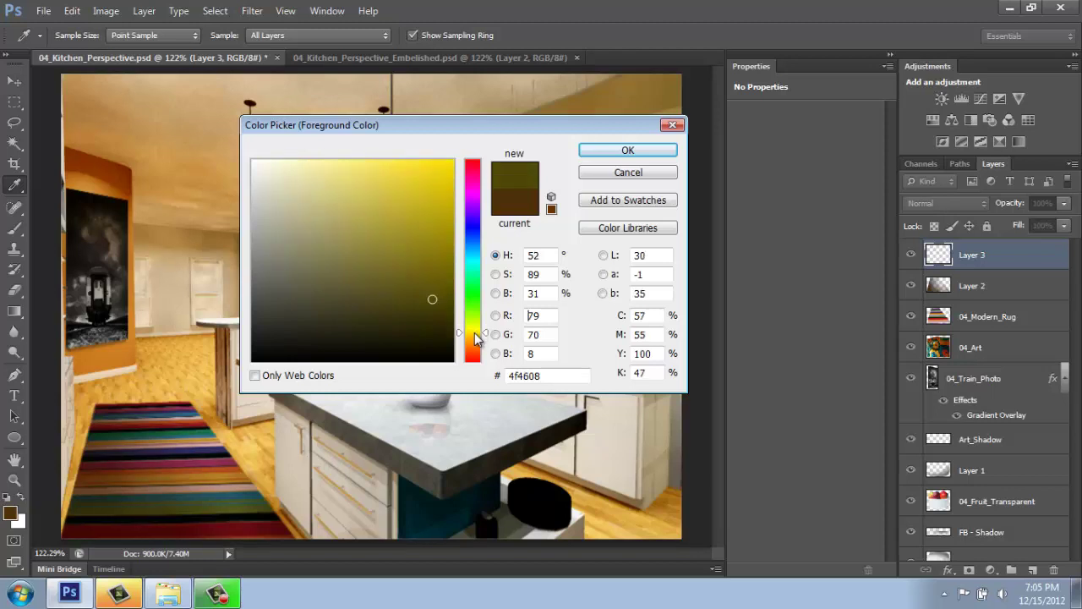
drag(326, 182, 317, 160)
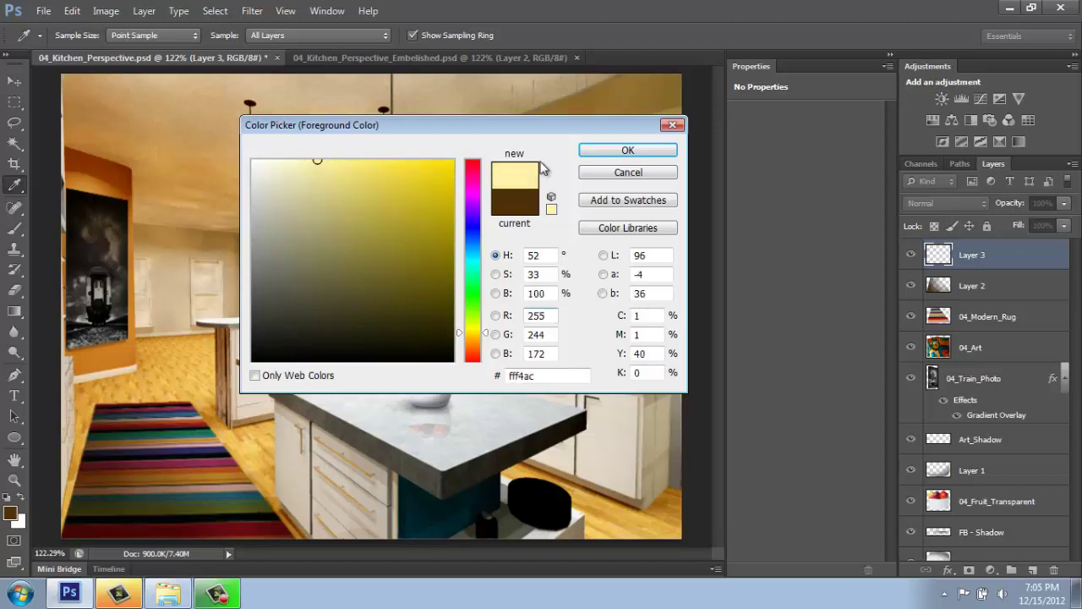
click(628, 151)
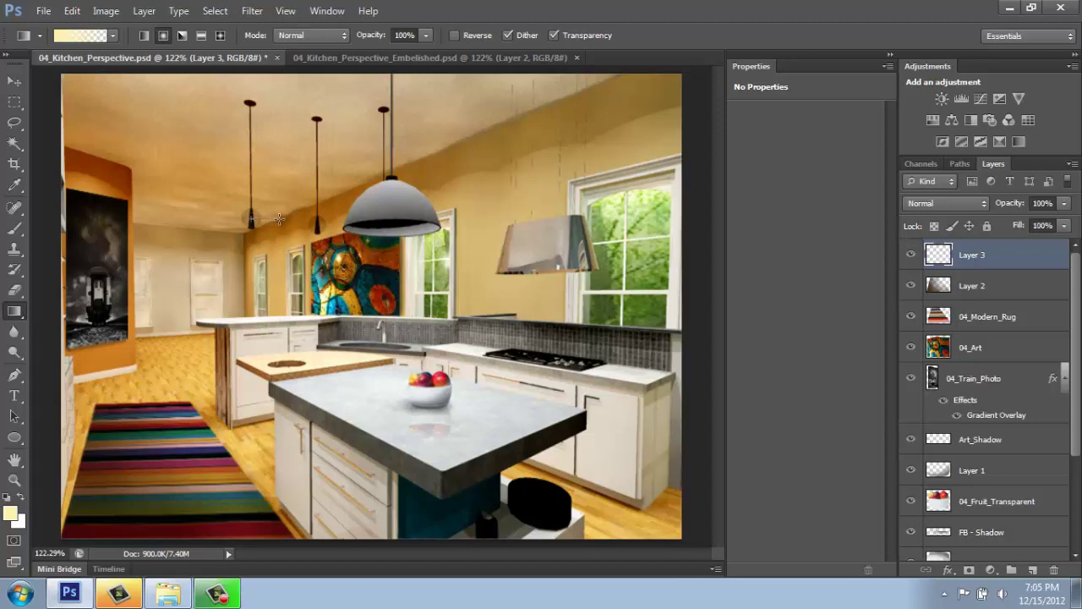
drag(279, 220, 279, 220)
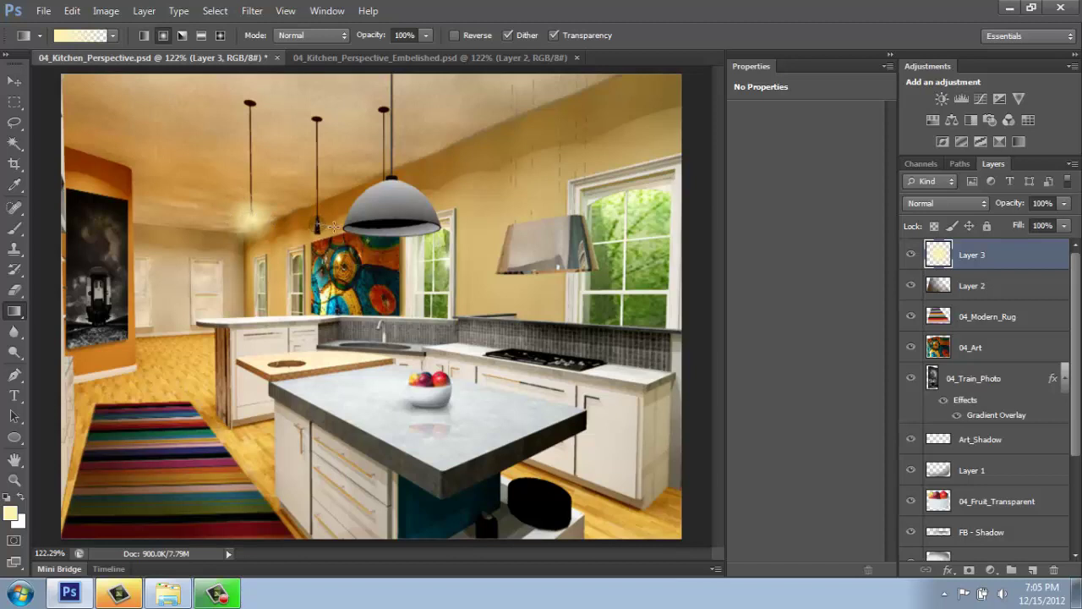
drag(317, 224, 339, 222)
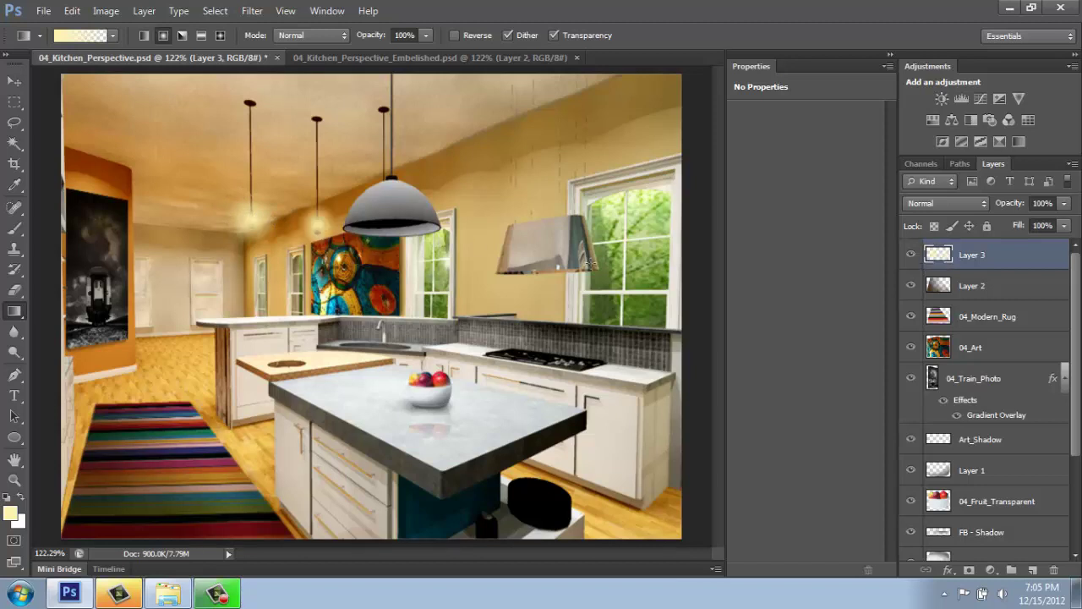
key(v)
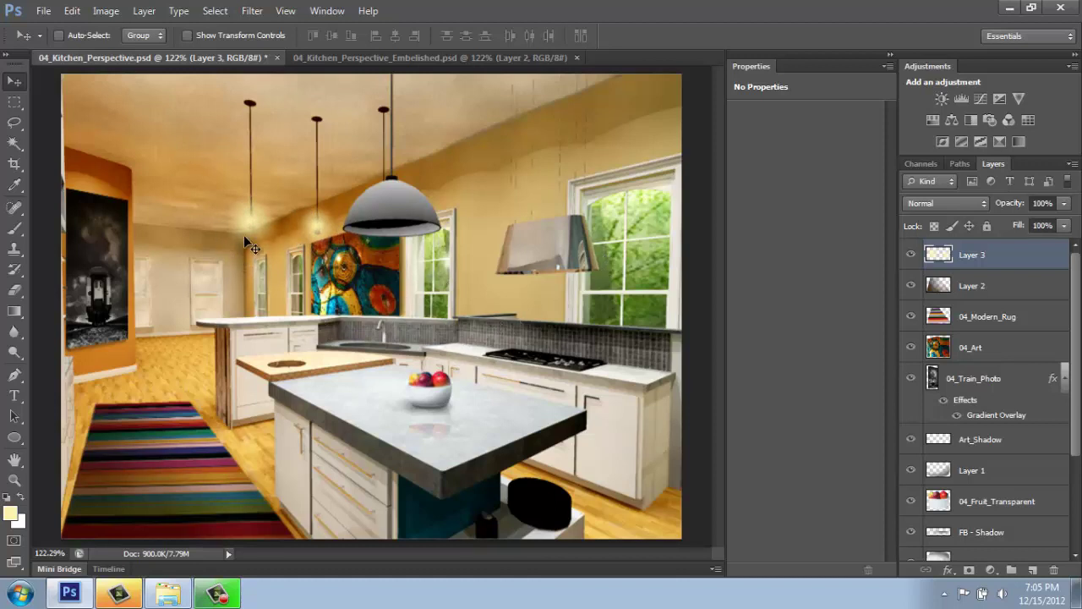
Step: Keep Layer 3 at 100% opacity and set it to Overlay blending
click(1067, 203)
drag(1064, 223, 1049, 223)
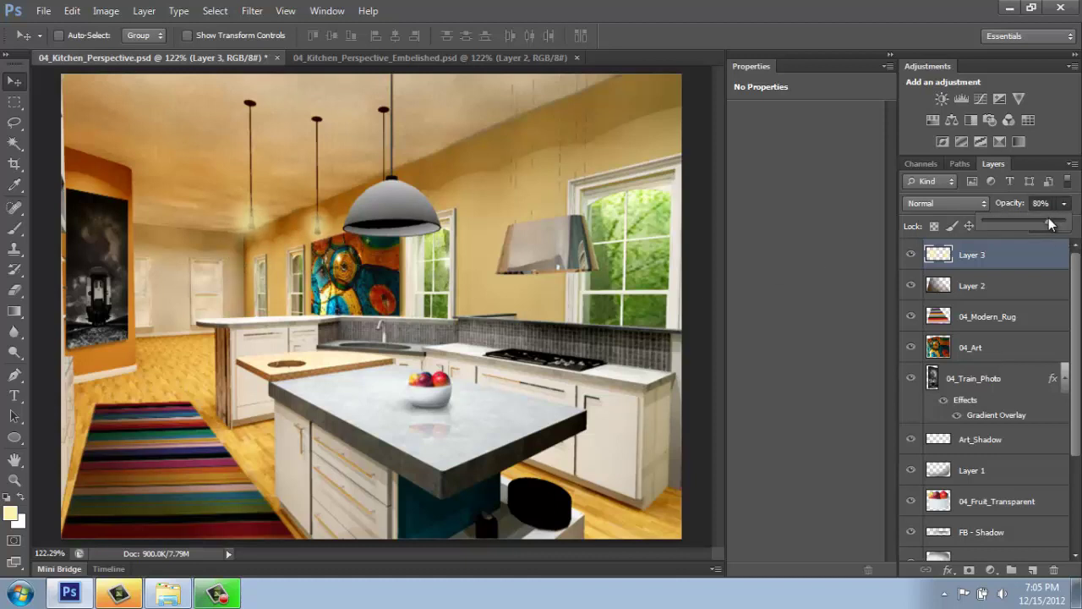
drag(1049, 224, 1080, 225)
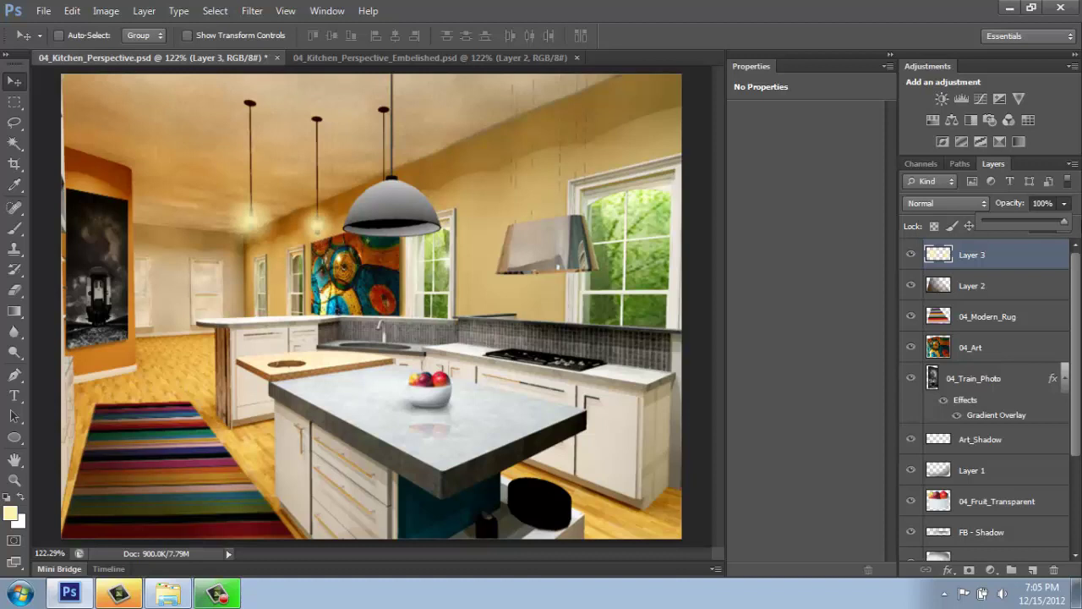
click(1024, 260)
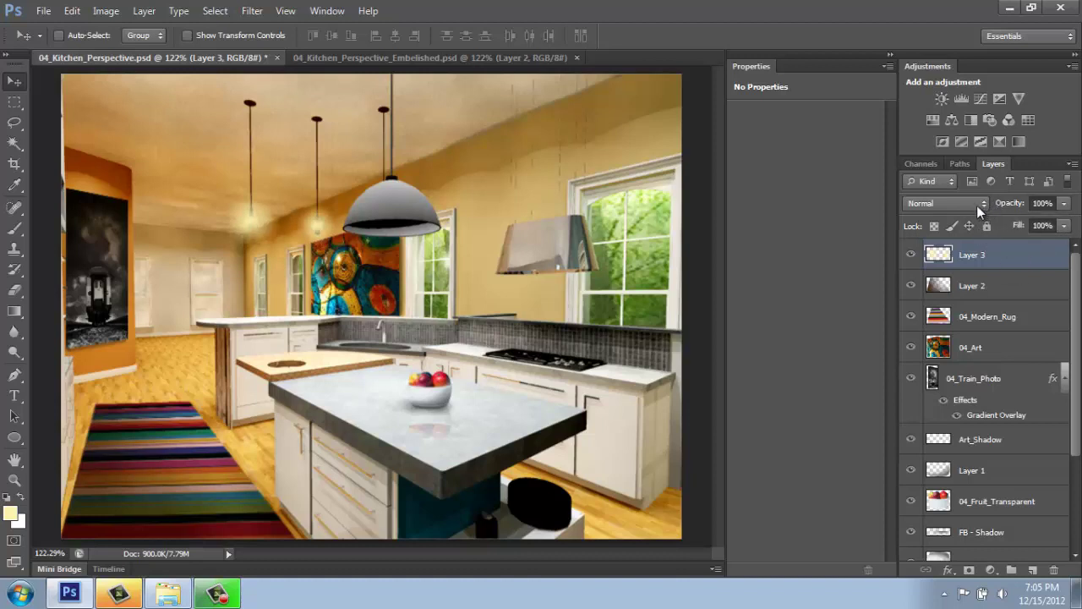
click(977, 205)
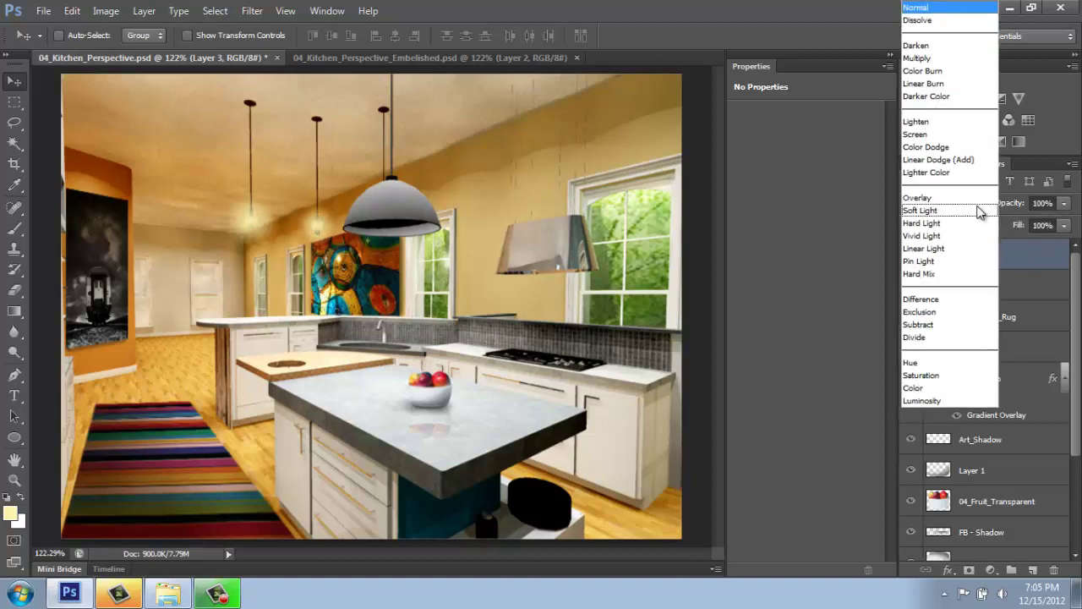
click(921, 197)
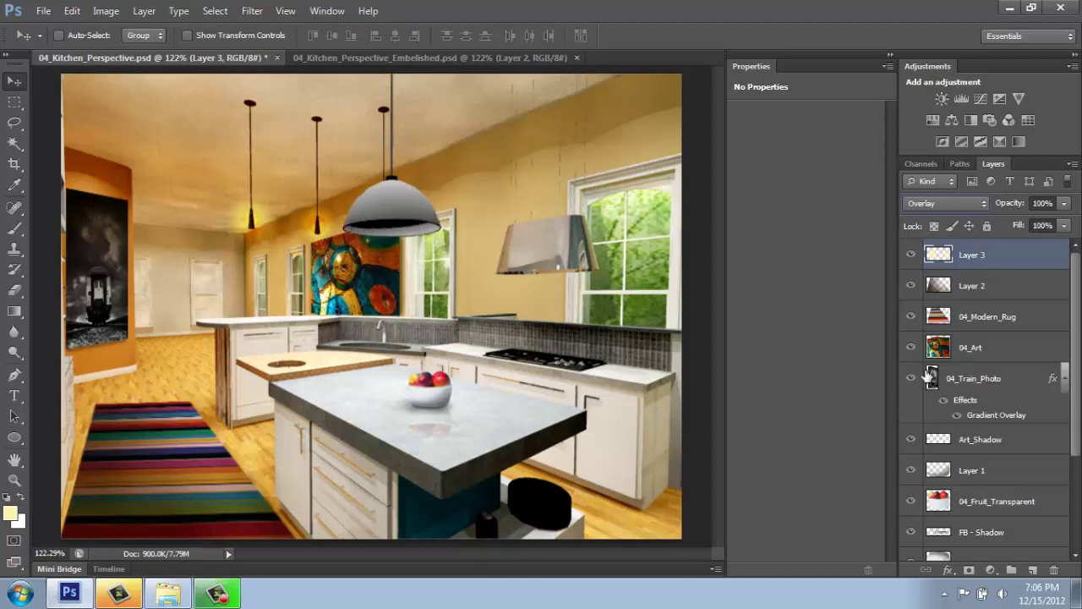
Step: Select the grey dome lamp shade on the Background layer with the Magic Wand
drag(1077, 365, 1079, 478)
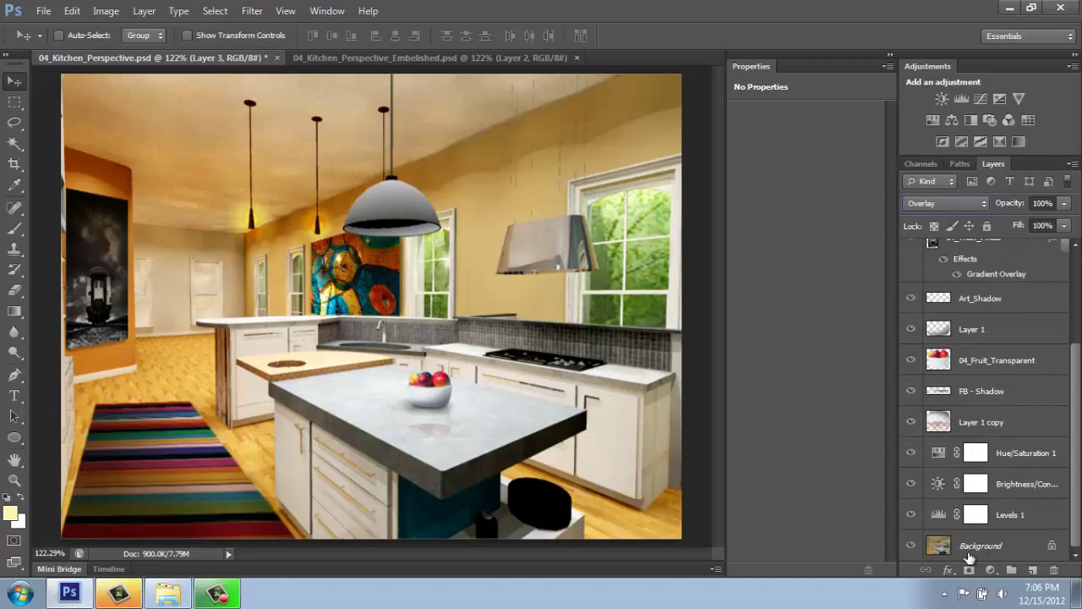
click(962, 549)
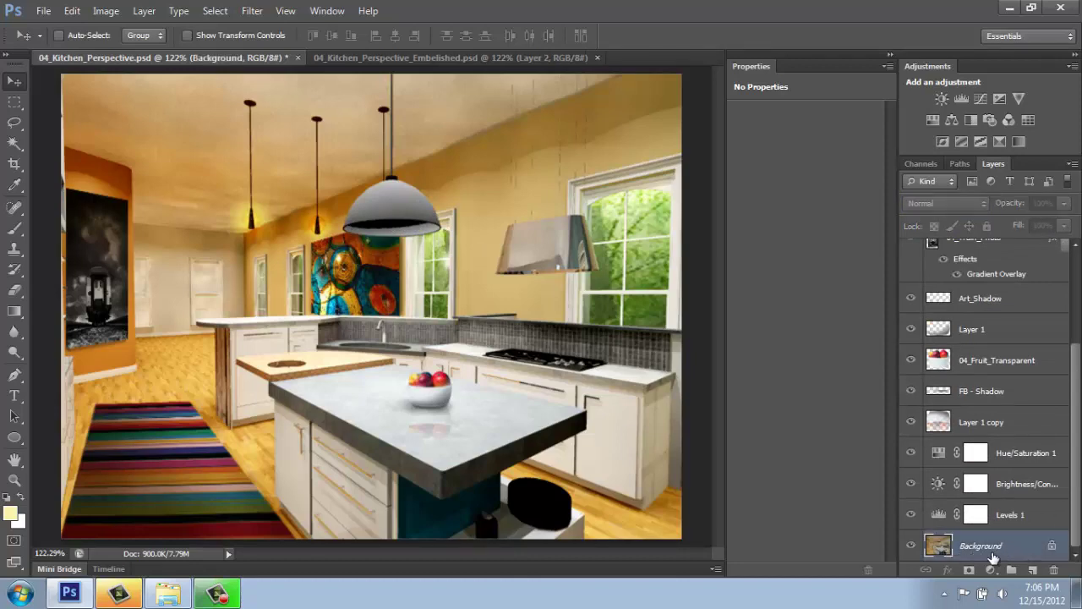
click(911, 546)
click(911, 547)
click(14, 144)
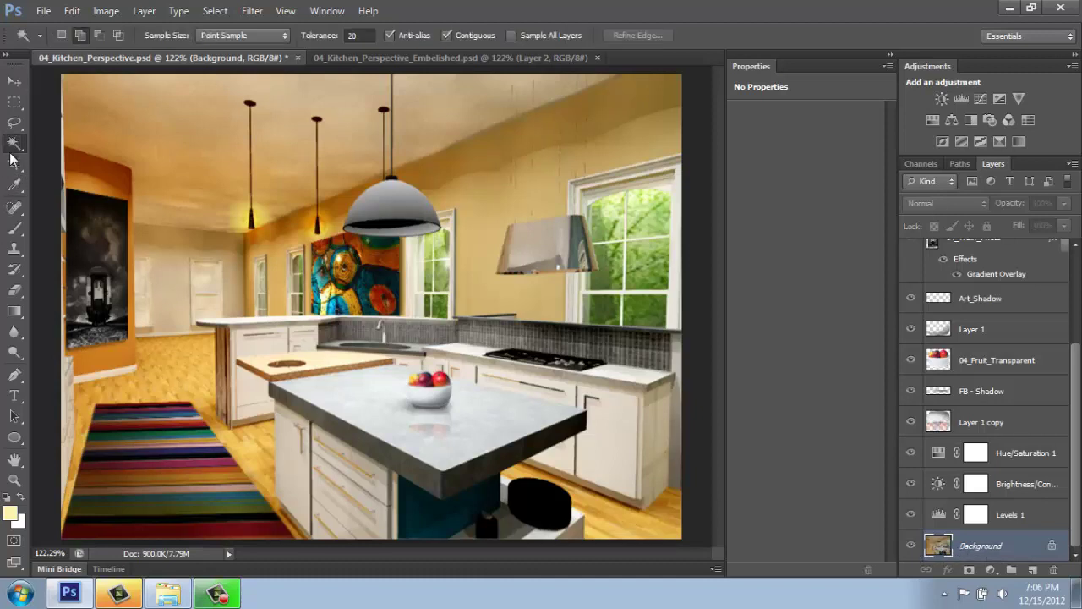
click(384, 203)
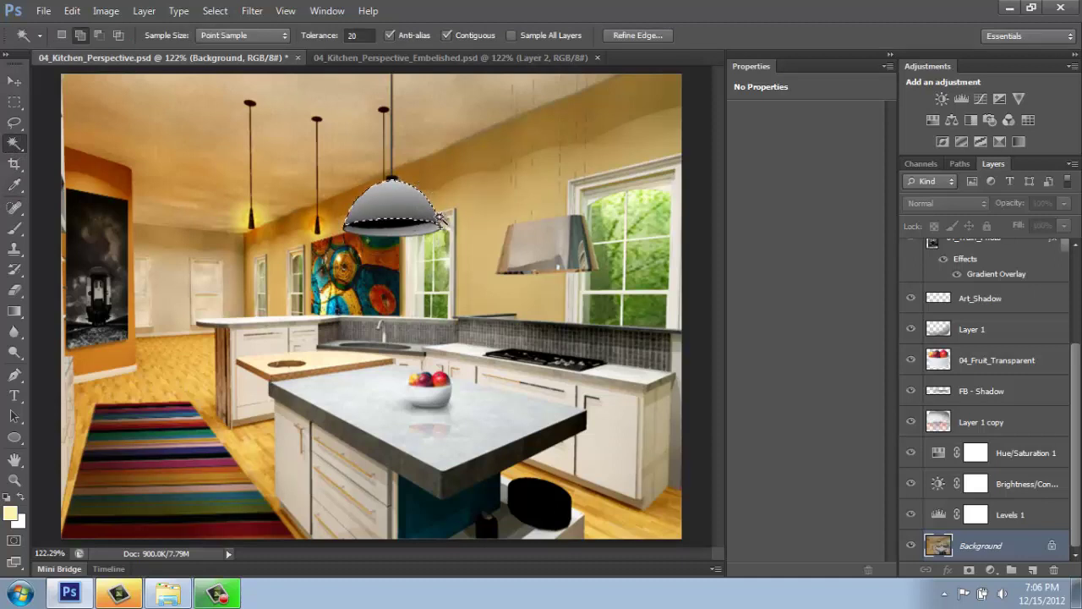
Step: Add a new layer above Background and name it 'lamp shade'
click(1032, 572)
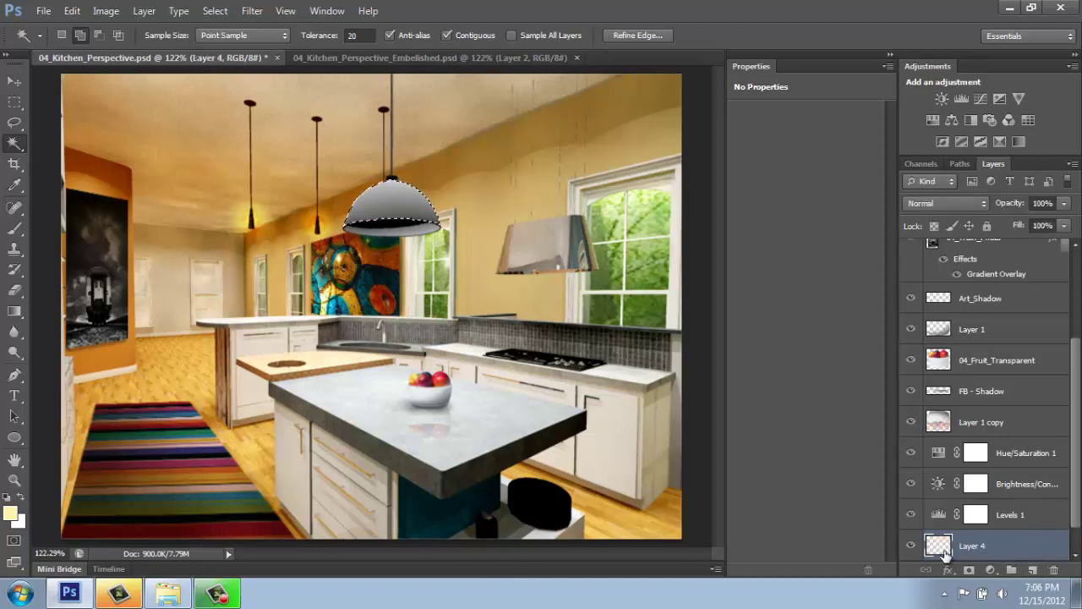
double_click(971, 546)
key(BackSpace)
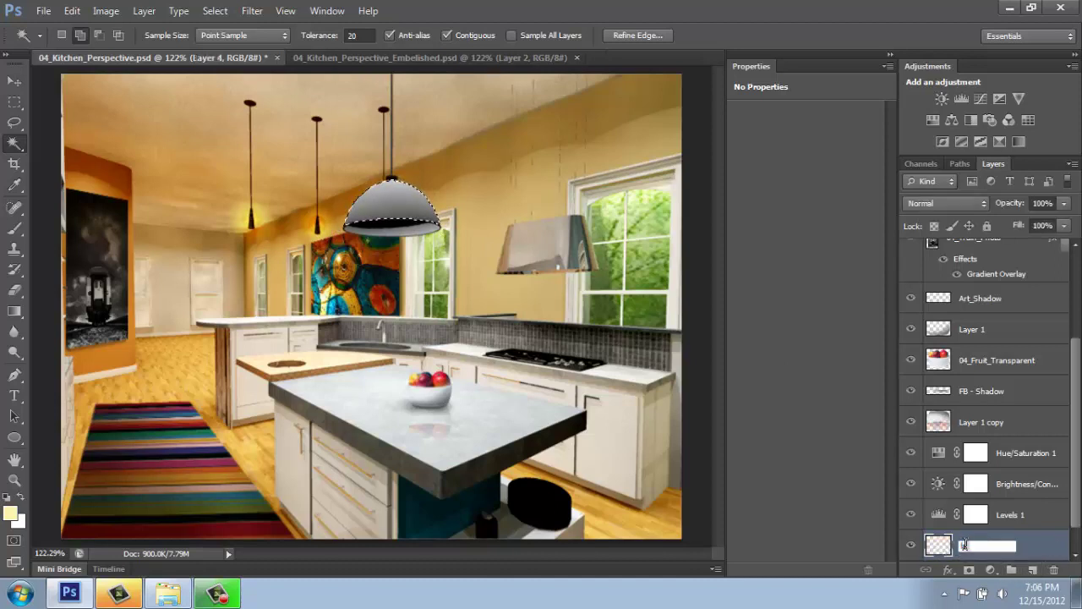
text(lamp shade)
key(Return)
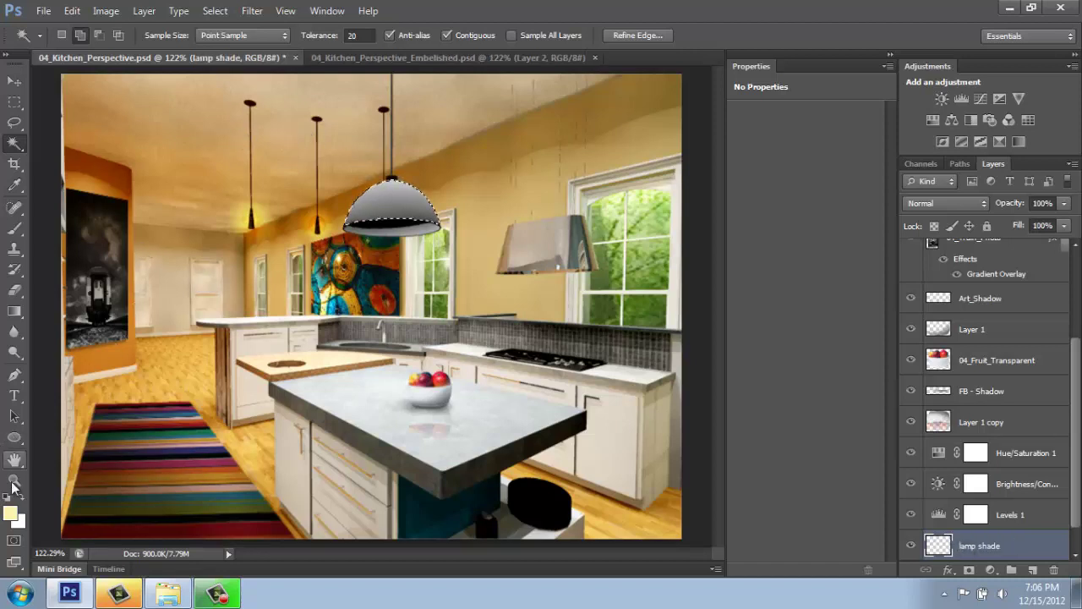
Step: Sample the island cabinet's teal, lighten it, and drag a gradient across the shade
click(11, 515)
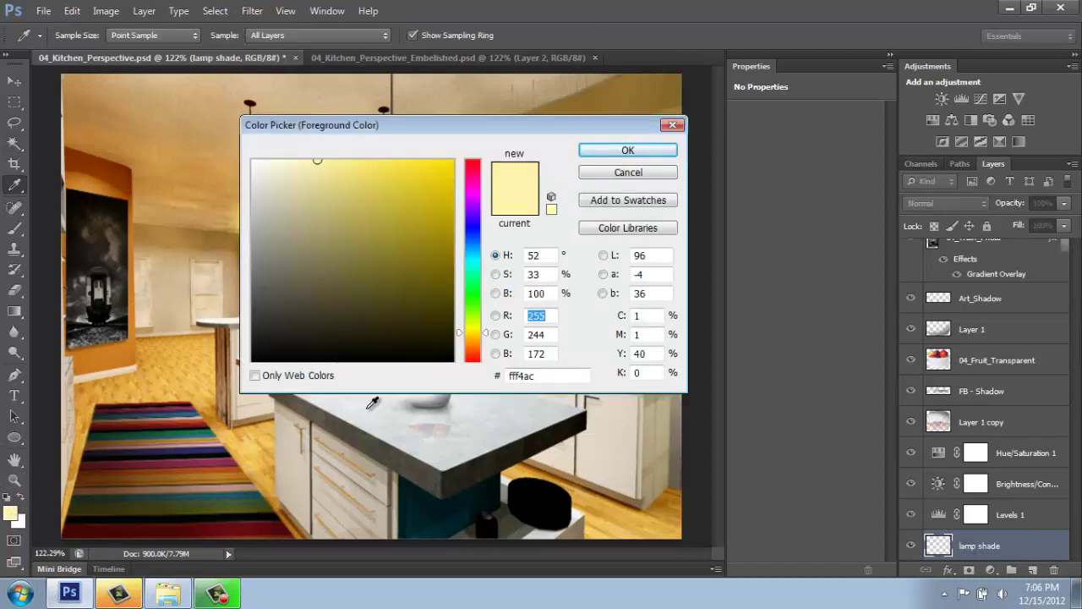
click(449, 508)
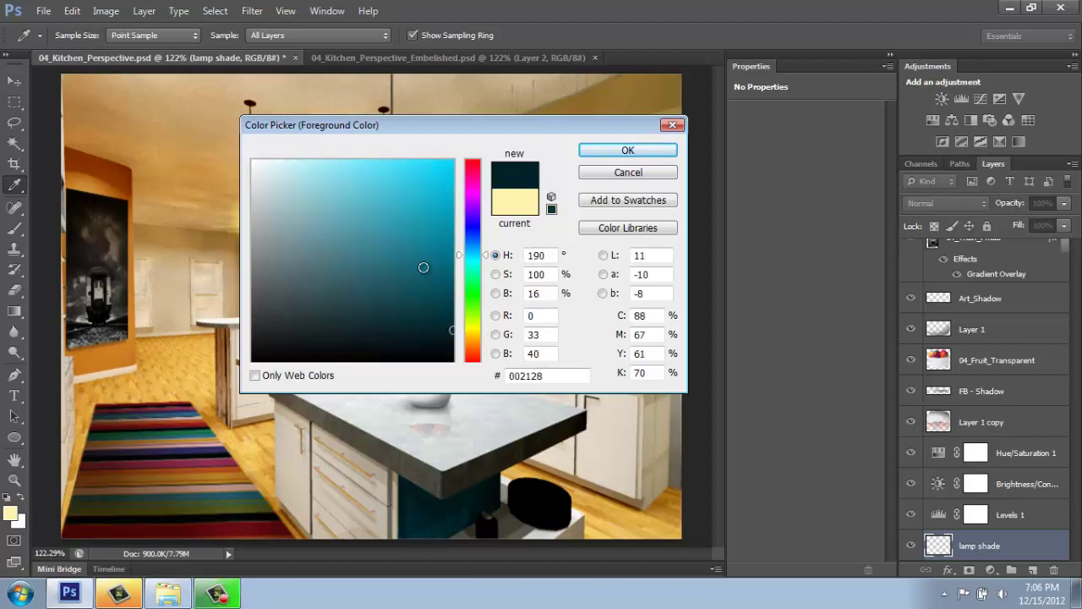
mouse_move(424, 268)
mouse_down()
mouse_move(418, 237)
mouse_move(372, 236)
mouse_move(379, 198)
mouse_up()
click(650, 150)
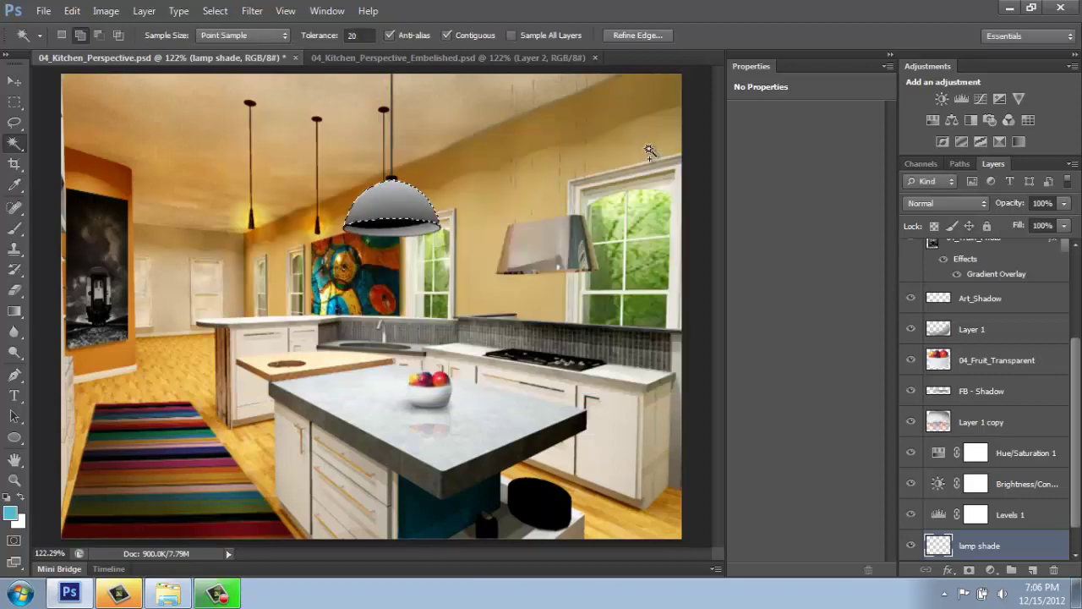
click(17, 312)
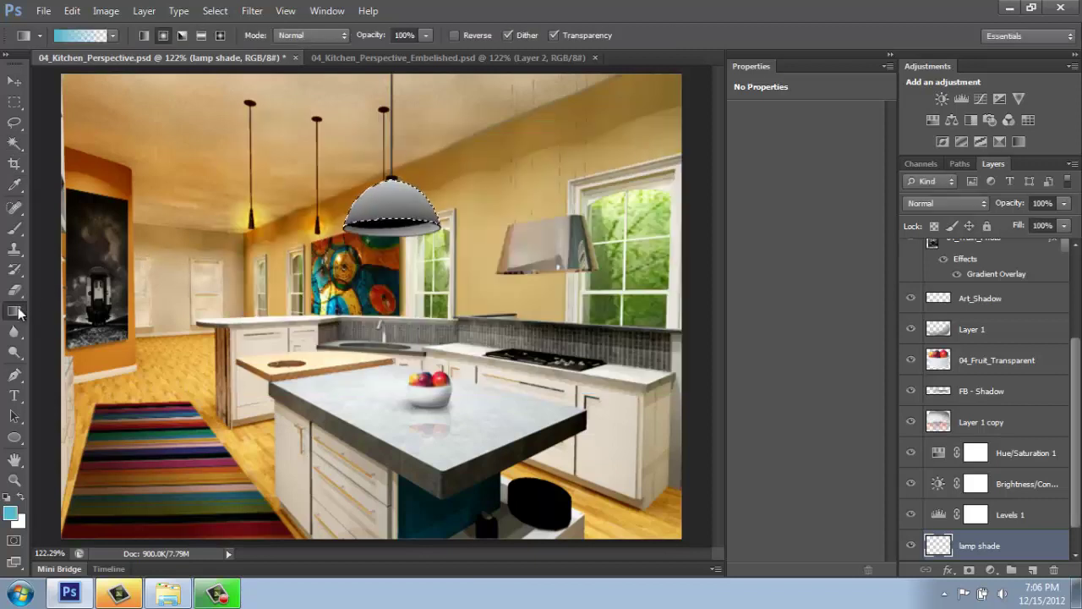
drag(418, 178, 420, 182)
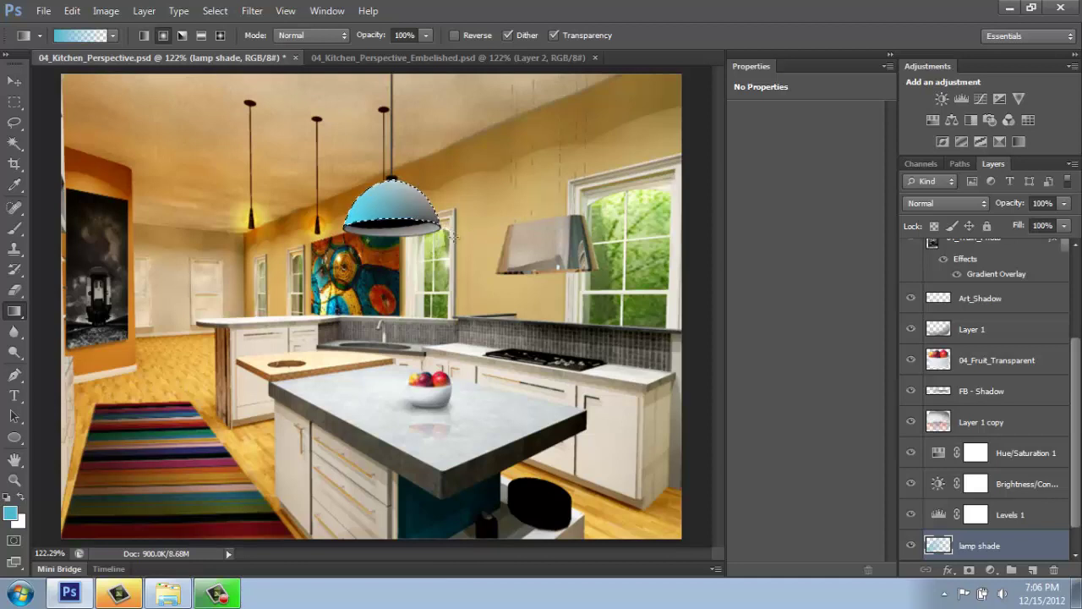
drag(423, 203, 312, 223)
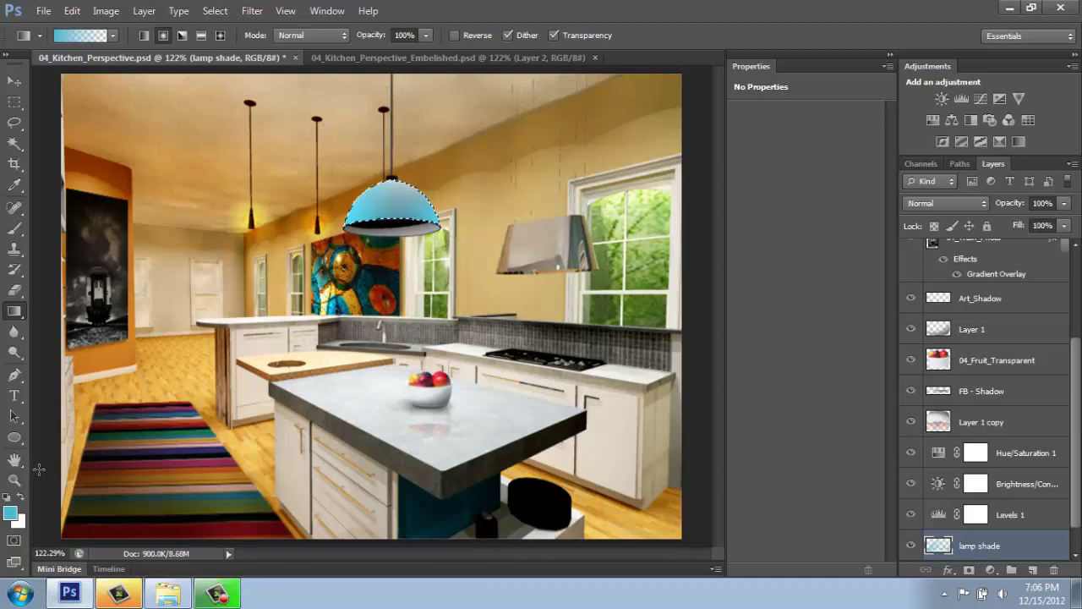
Step: Redraw the lamp shade gradient using a darker teal
click(11, 513)
click(413, 270)
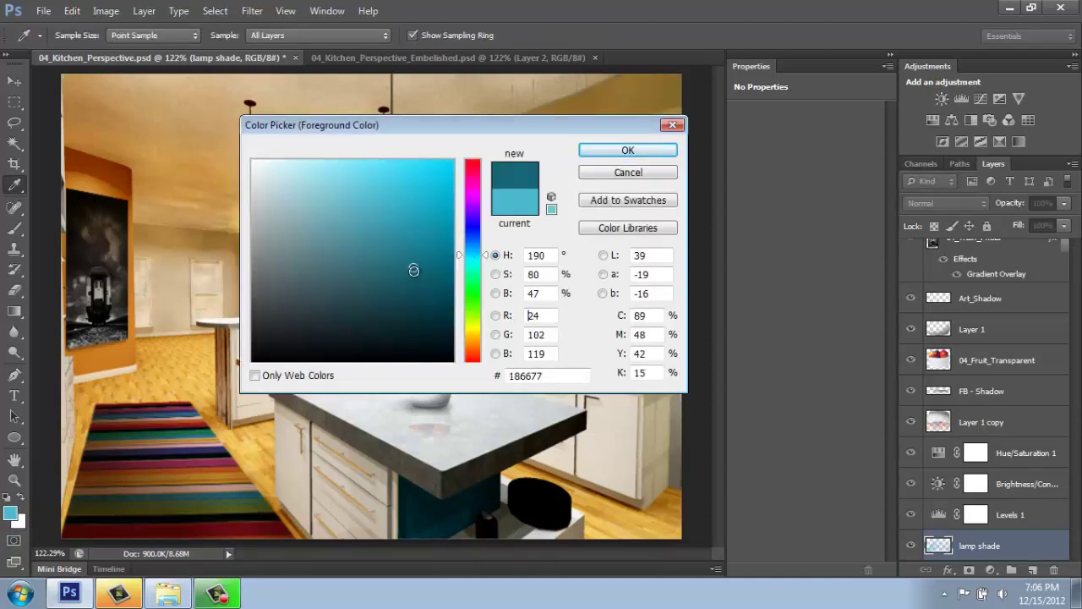
click(650, 152)
drag(375, 165, 452, 252)
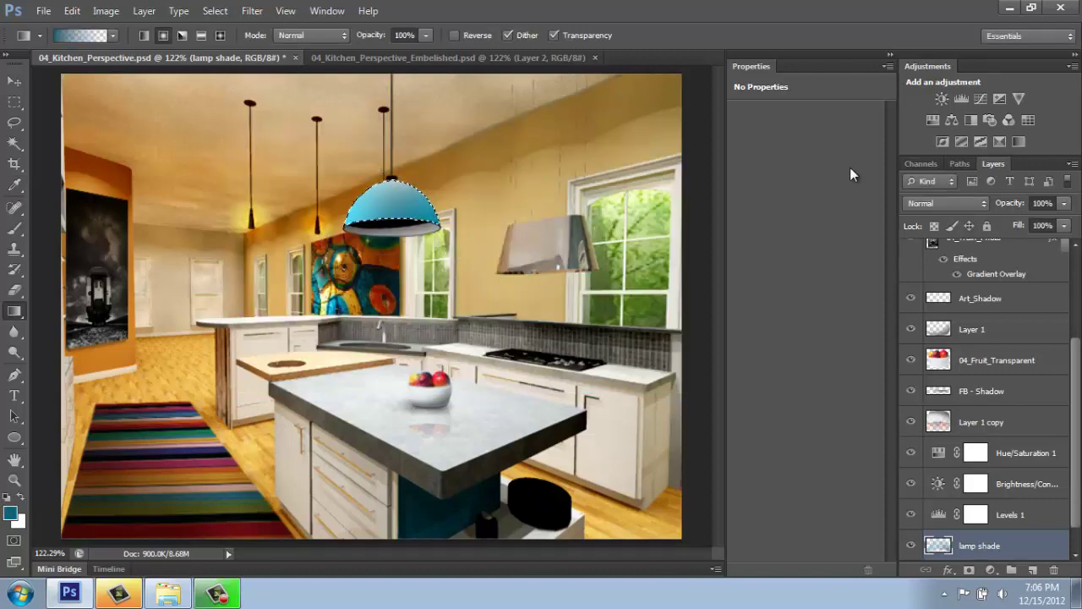
Step: Drop the selection and blend the lamp shade layer in Overlay at 80% opacity
key(ctrl+d)
click(978, 206)
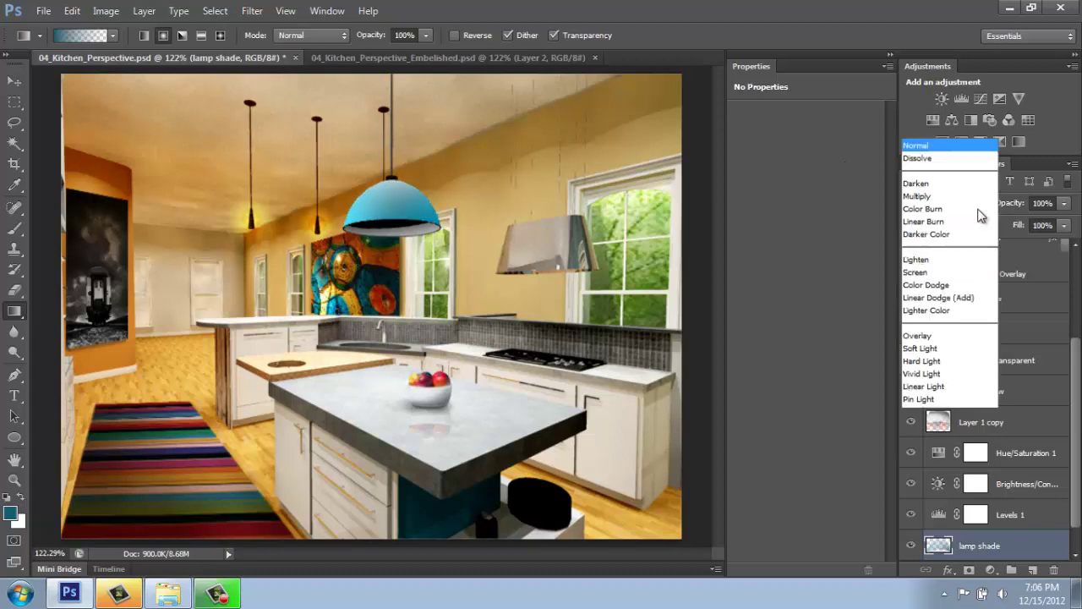
key(Escape)
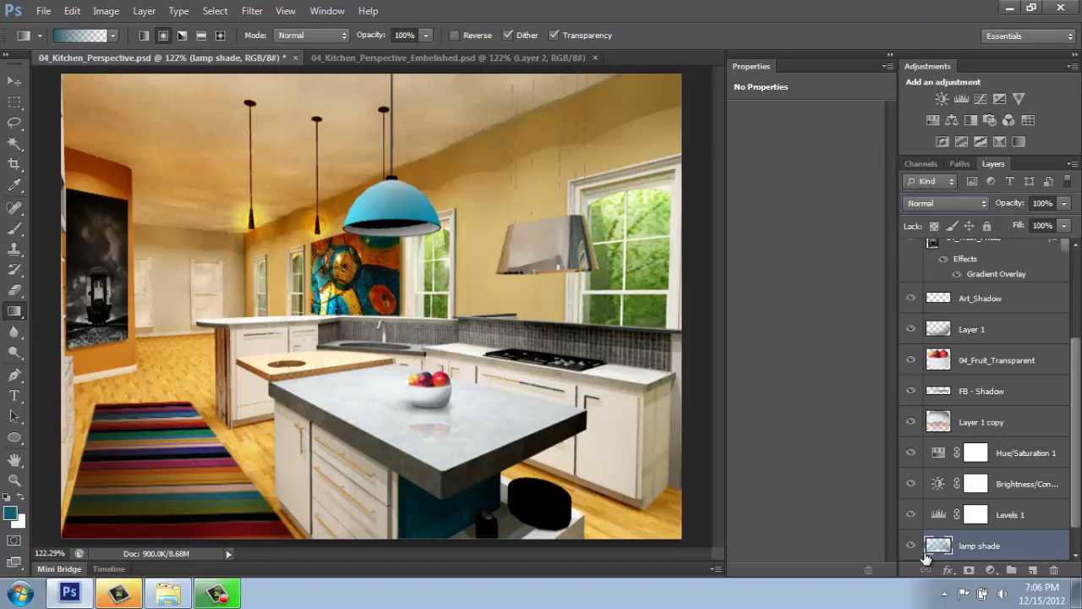
click(979, 204)
click(949, 199)
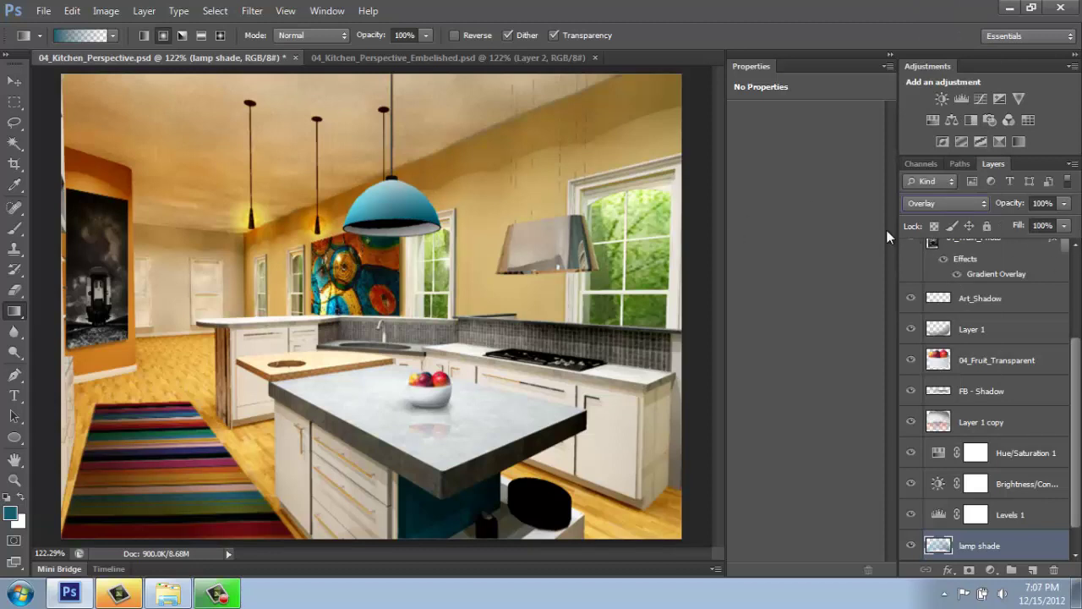
click(1063, 203)
drag(1062, 224, 1051, 225)
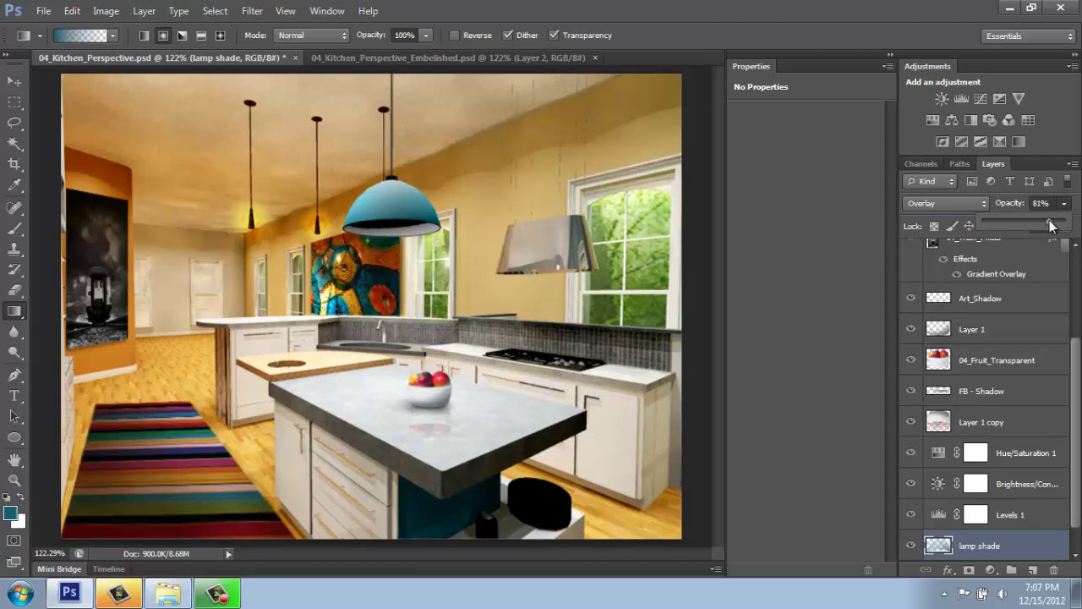
click(772, 251)
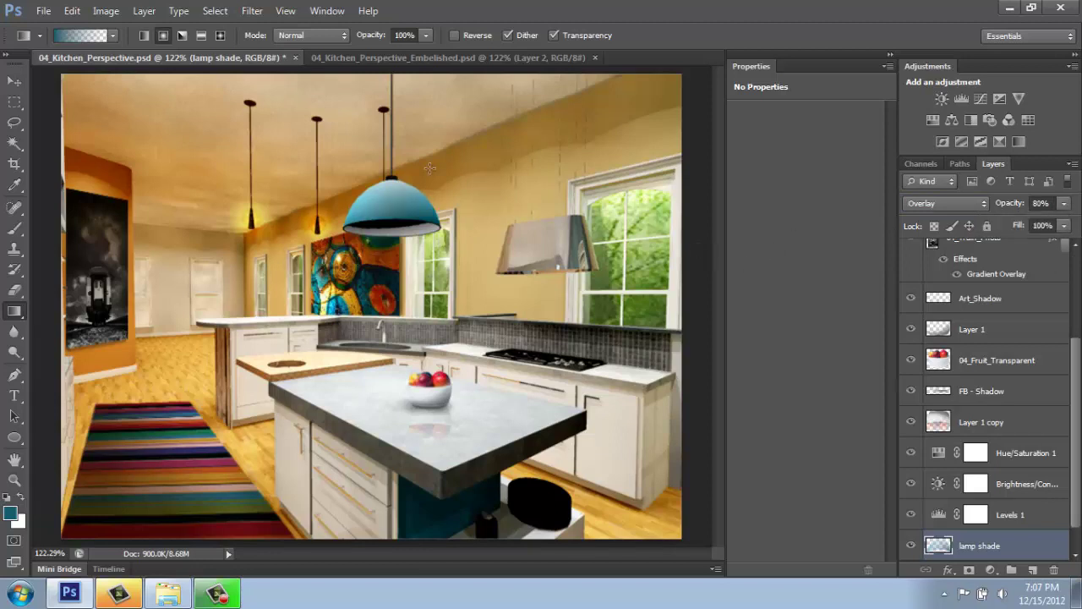
Step: Compare the working kitchen composite with the 04_Kitchen_Perspective_Embelished.psd document
click(442, 57)
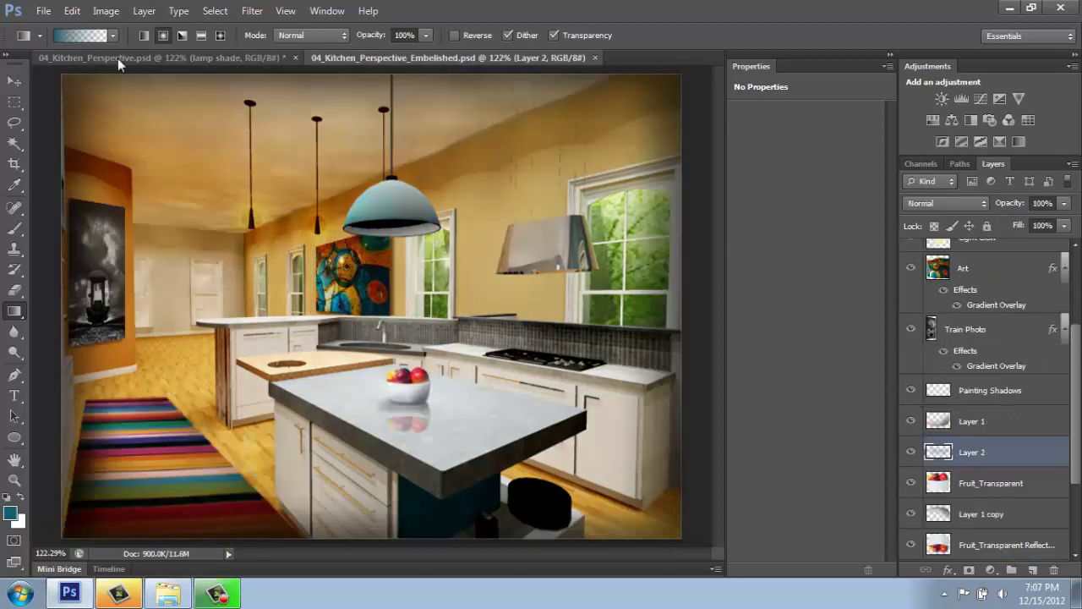
click(74, 57)
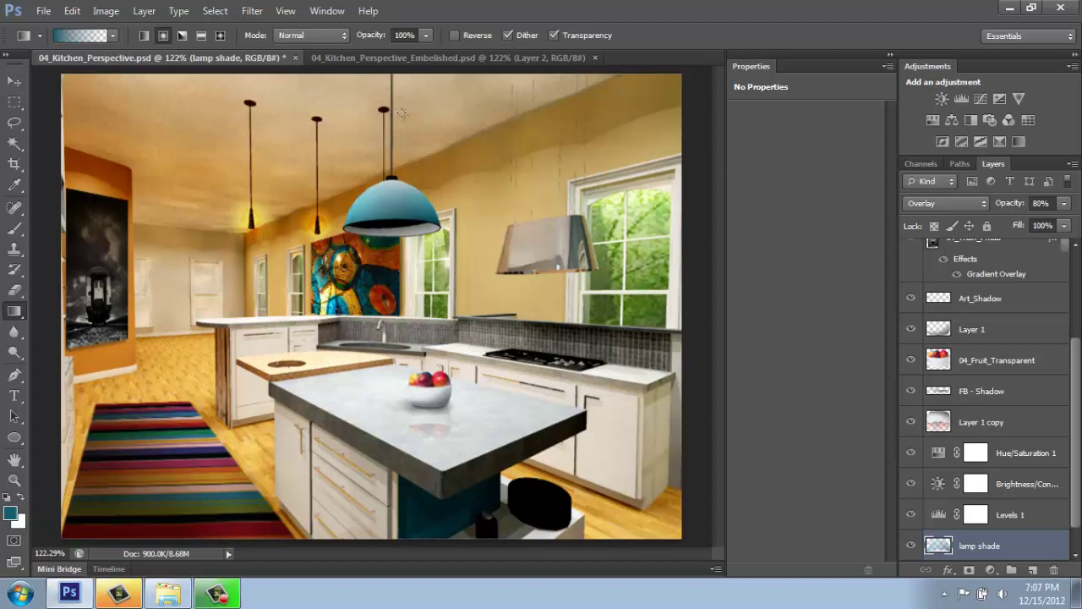
click(398, 57)
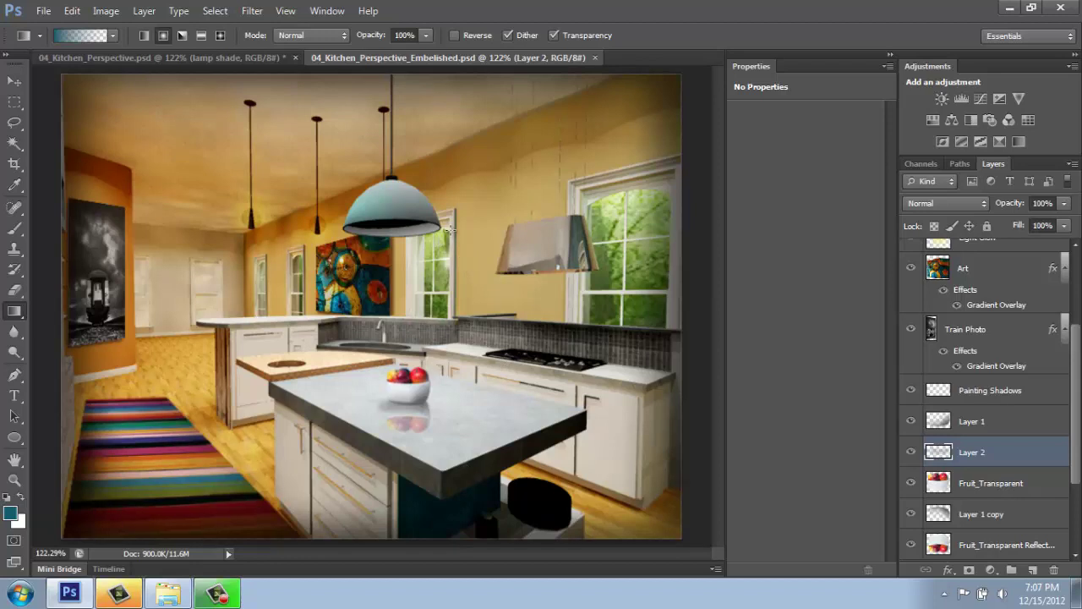
Step: In the working kitchen document, add a new layer named 'Vignette' above Layer 3
click(214, 56)
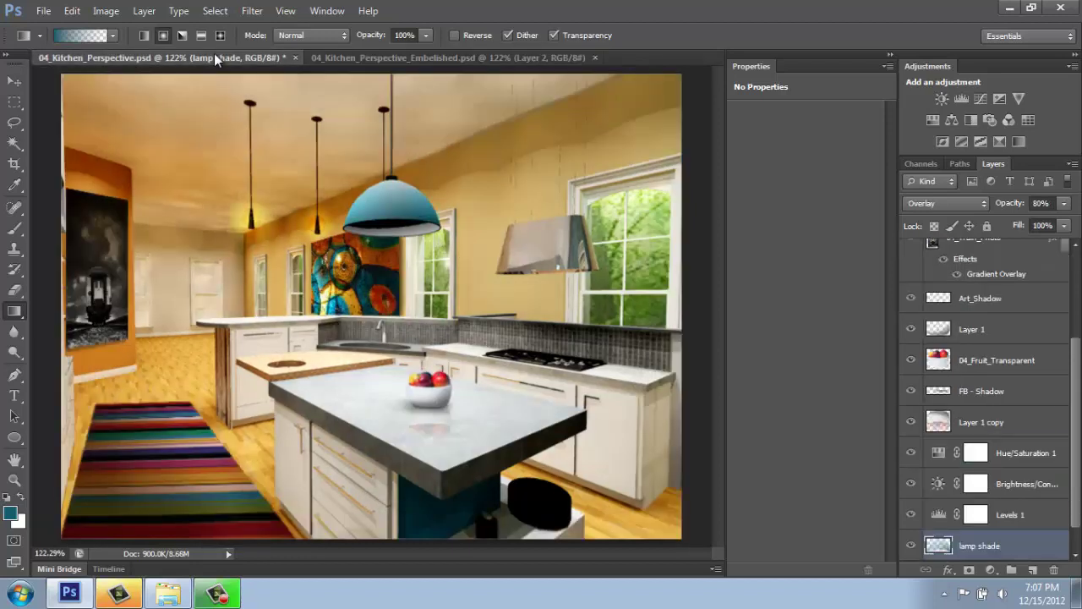
scroll(1079, 419, up, 5)
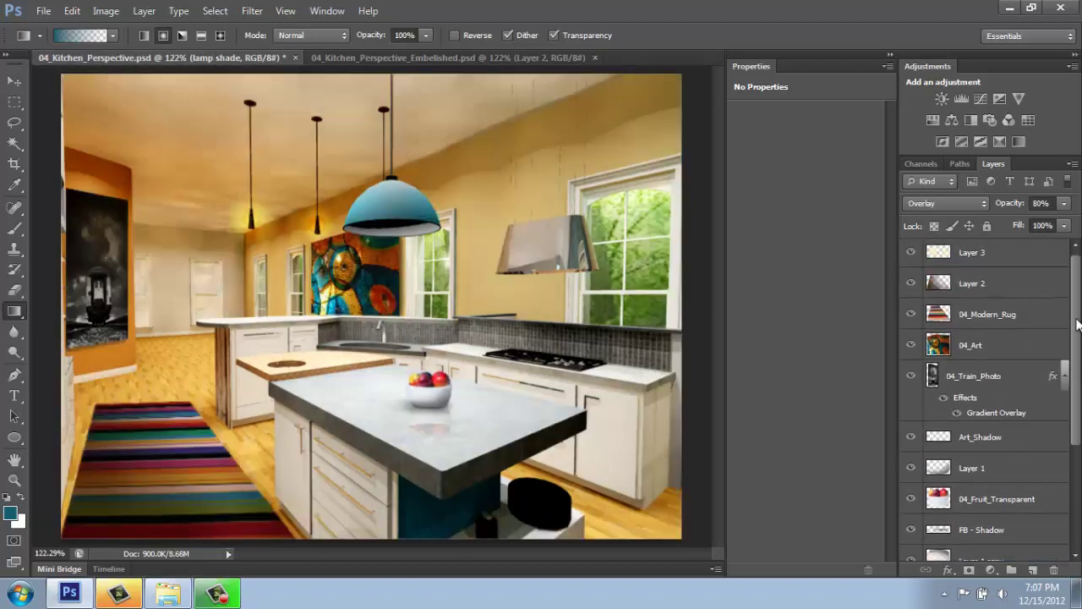
click(1009, 264)
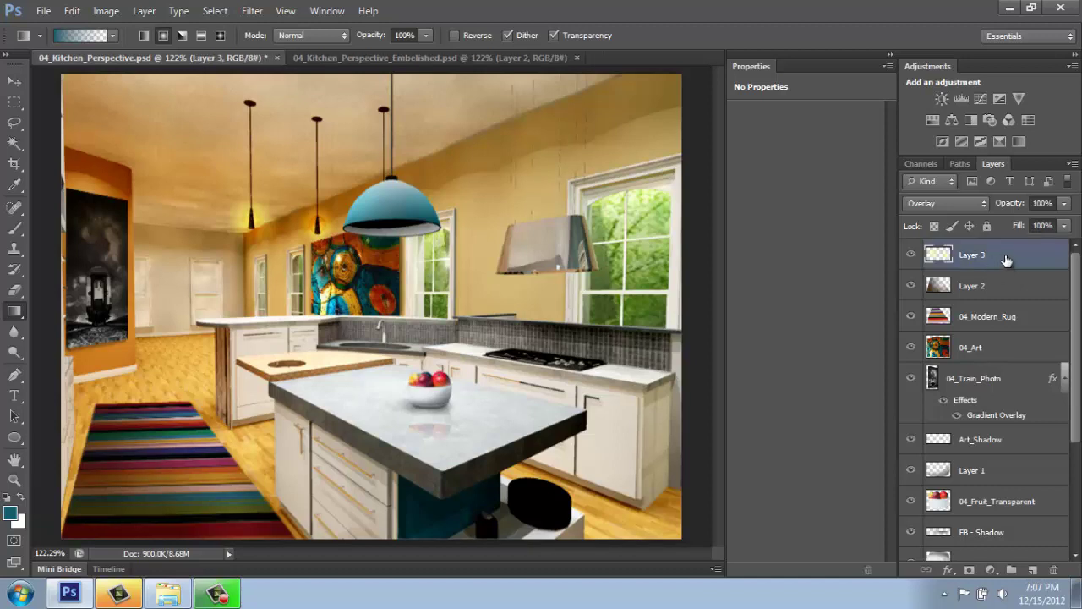
click(1032, 570)
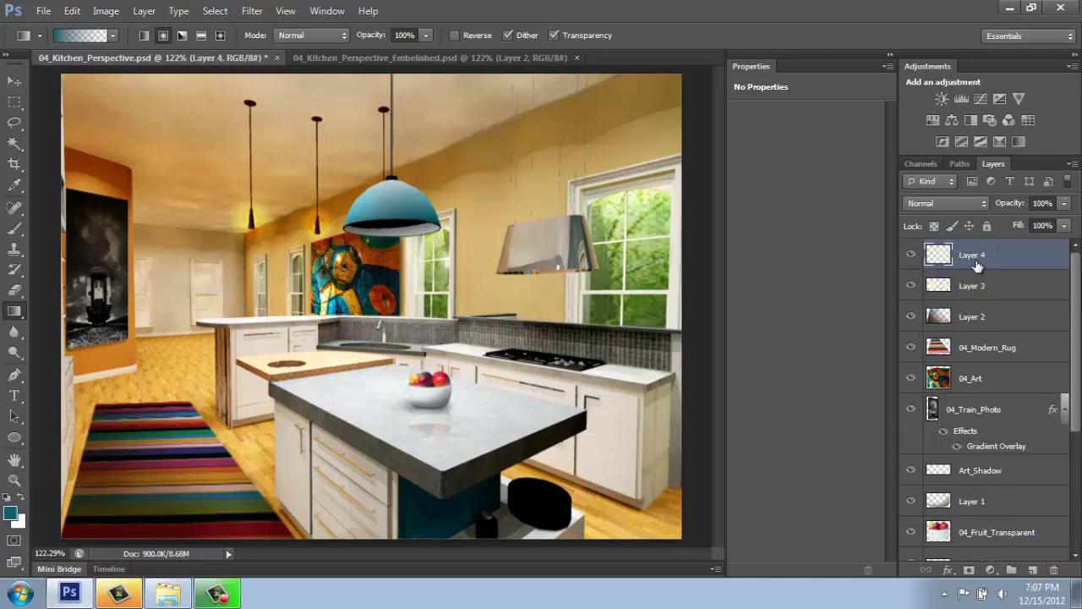
double_click(974, 255)
text(Vignette)
key(Return)
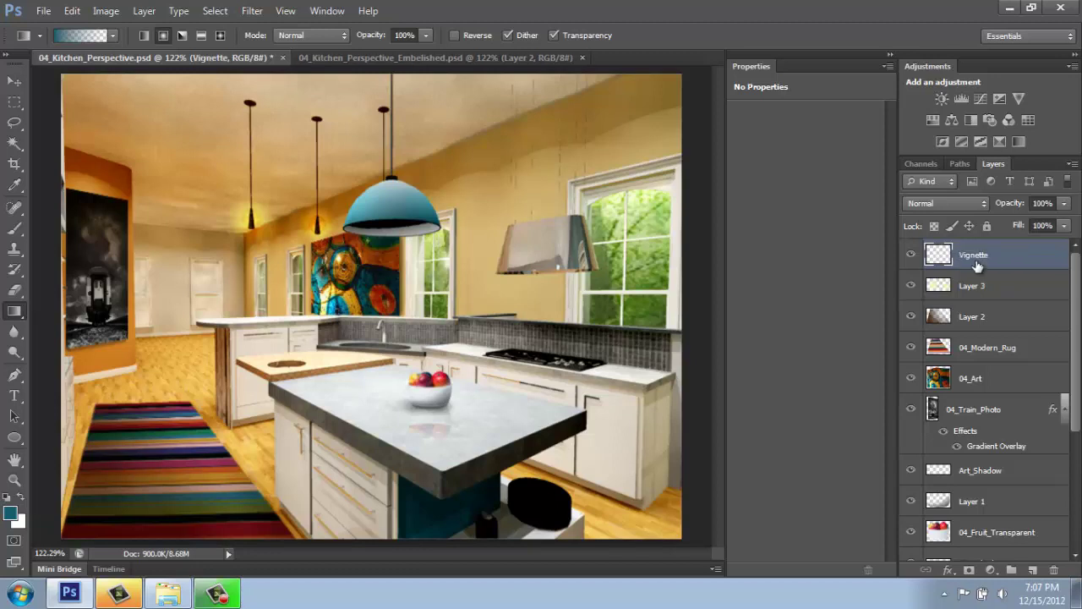
Step: Set the foreground colour to pure black and view the image at 100%
click(10, 513)
drag(420, 356, 449, 382)
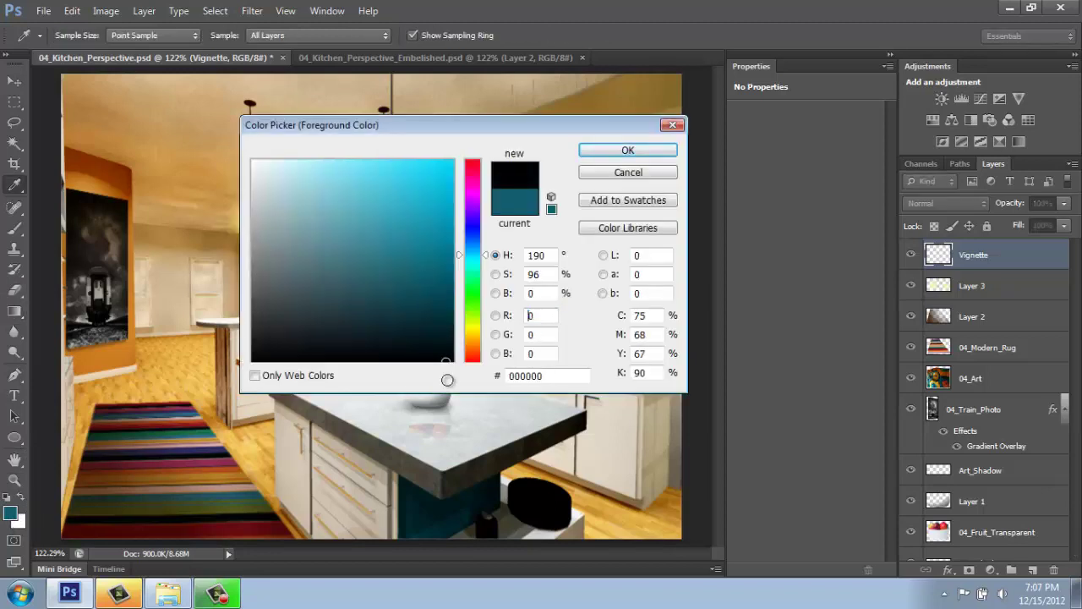
click(652, 153)
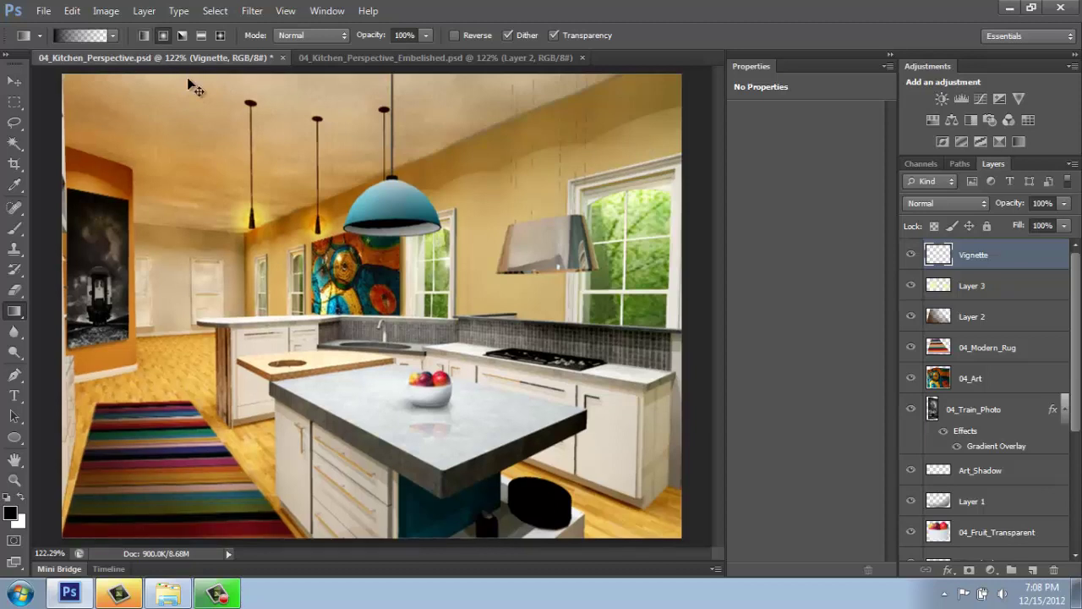
key(ctrl+1)
Step: Darken the top, right, bottom and left edges with linear black gradients
click(143, 35)
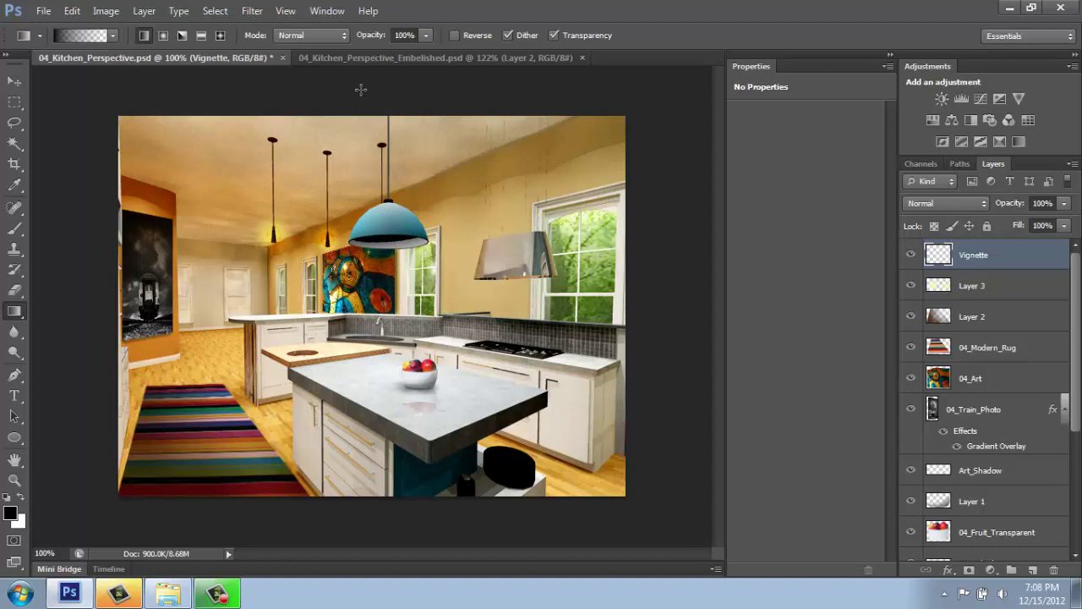
drag(361, 88, 350, 159)
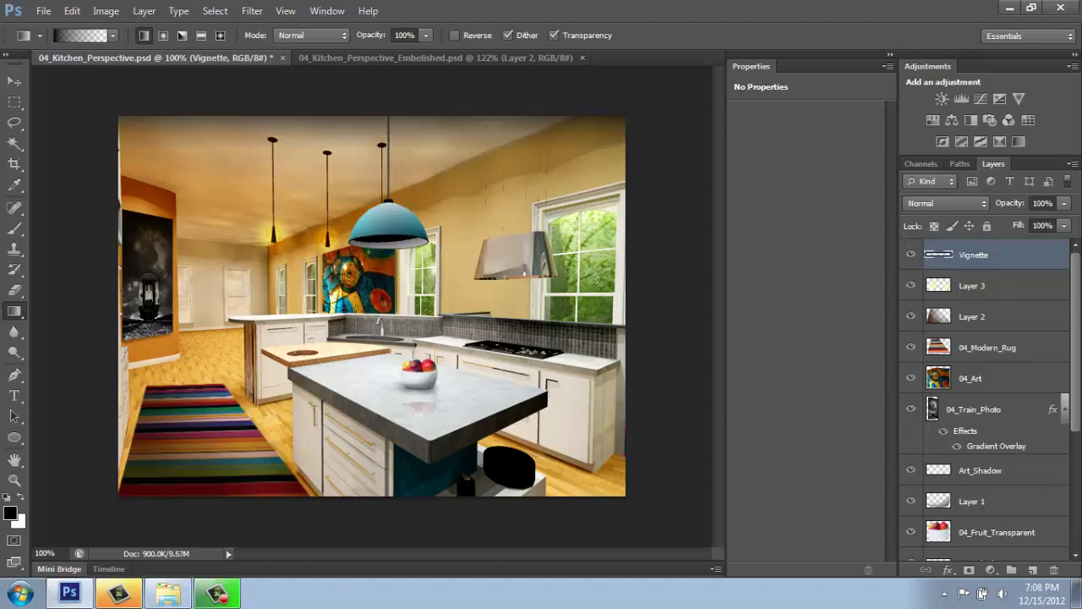
drag(560, 294, 560, 294)
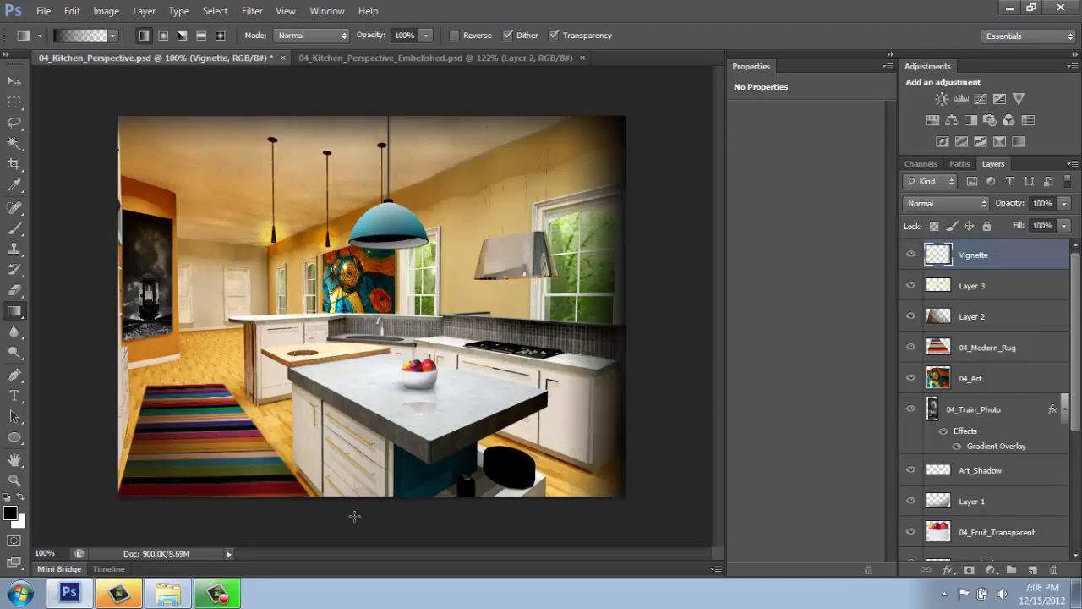
drag(370, 528, 361, 437)
drag(89, 330, 191, 335)
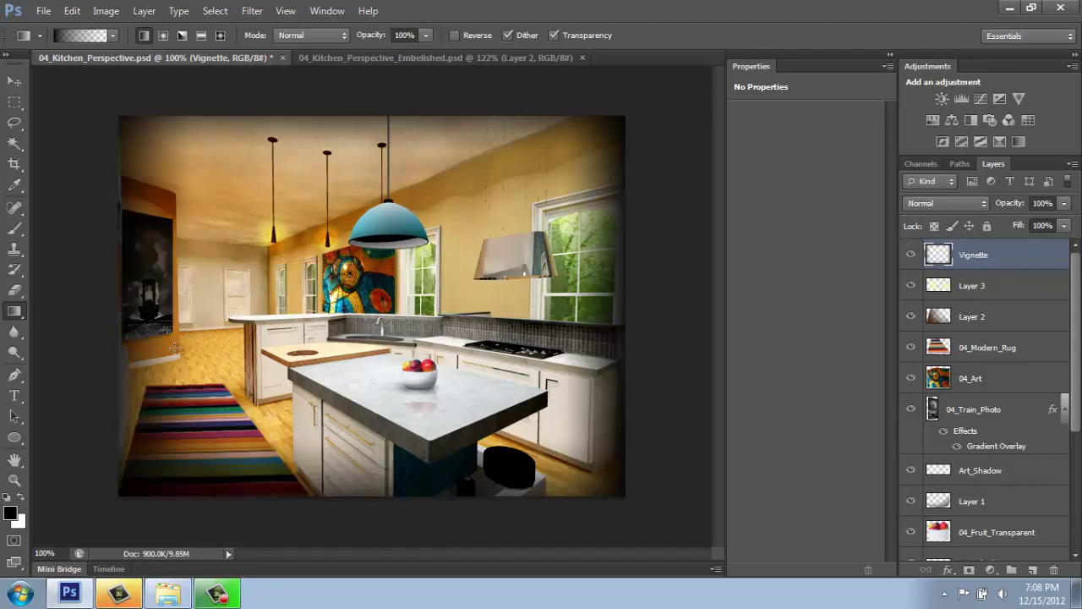
drag(339, 99, 336, 137)
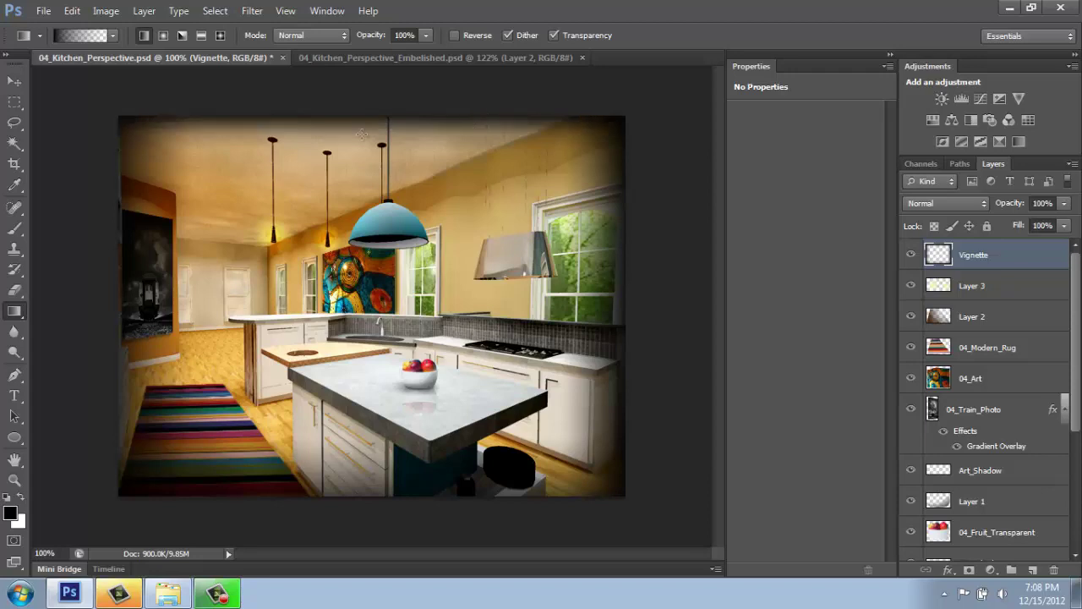
Step: Darken all four corners with radial black gradients
click(167, 35)
drag(102, 97, 184, 165)
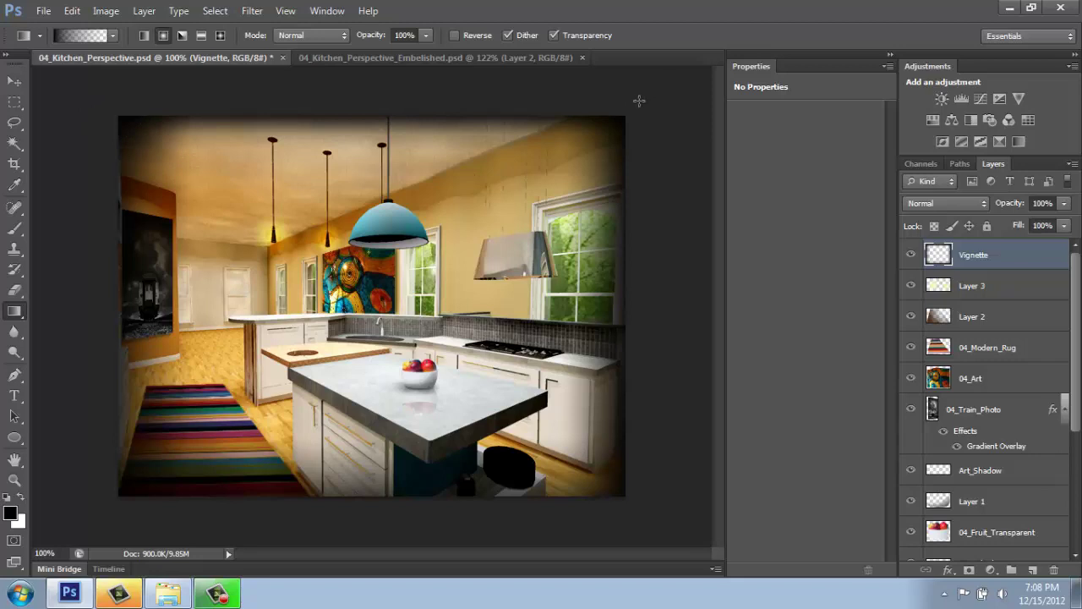
drag(586, 154, 583, 157)
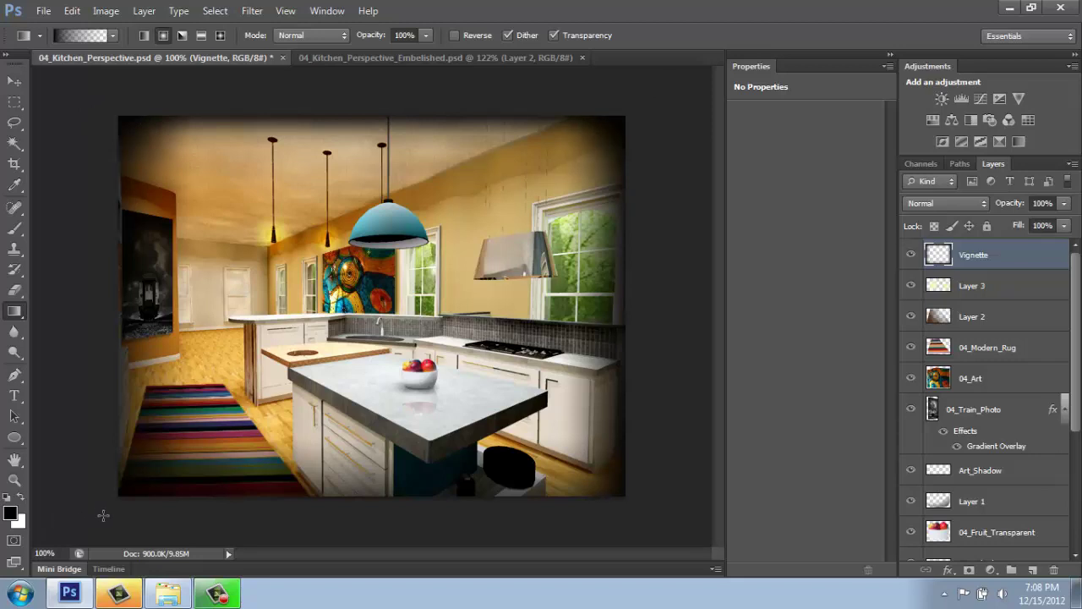
drag(102, 514, 193, 454)
drag(631, 508, 576, 469)
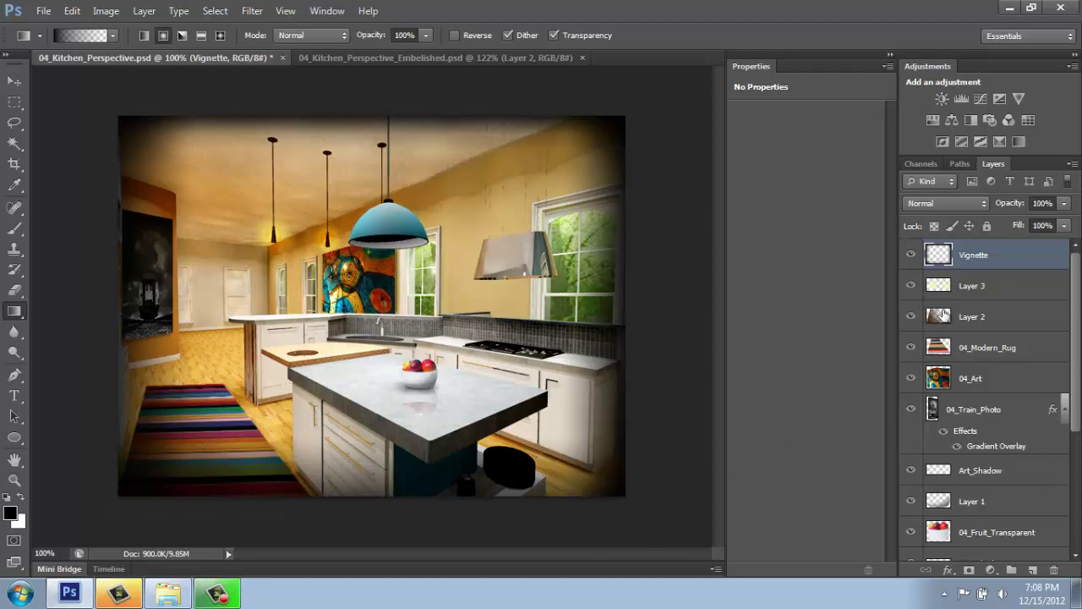
Step: Set the Vignette layer to Multiply blend mode, keeping opacity at 100%
click(984, 206)
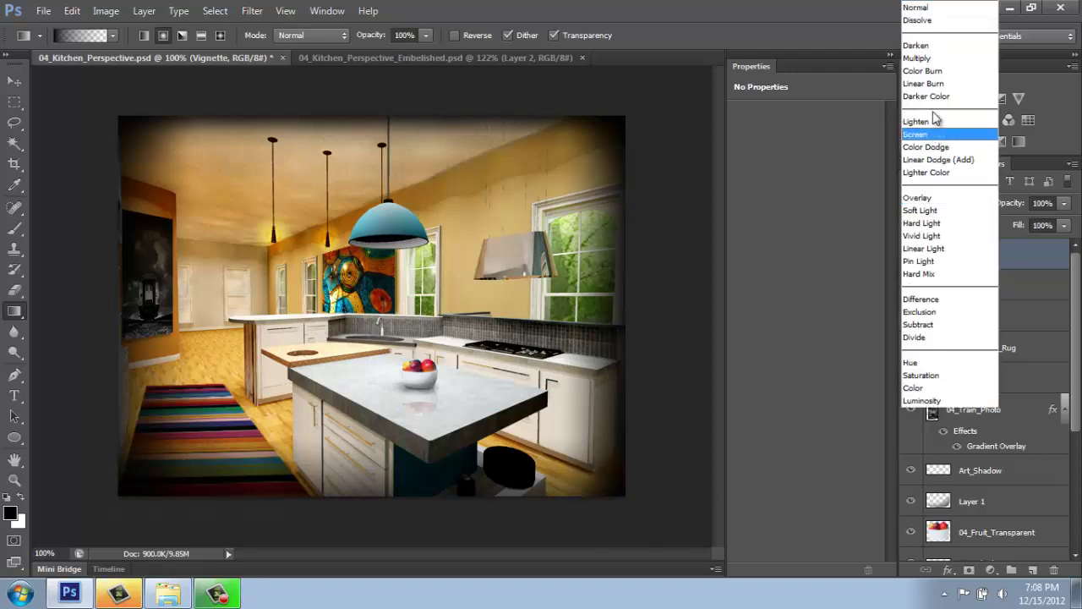
click(927, 59)
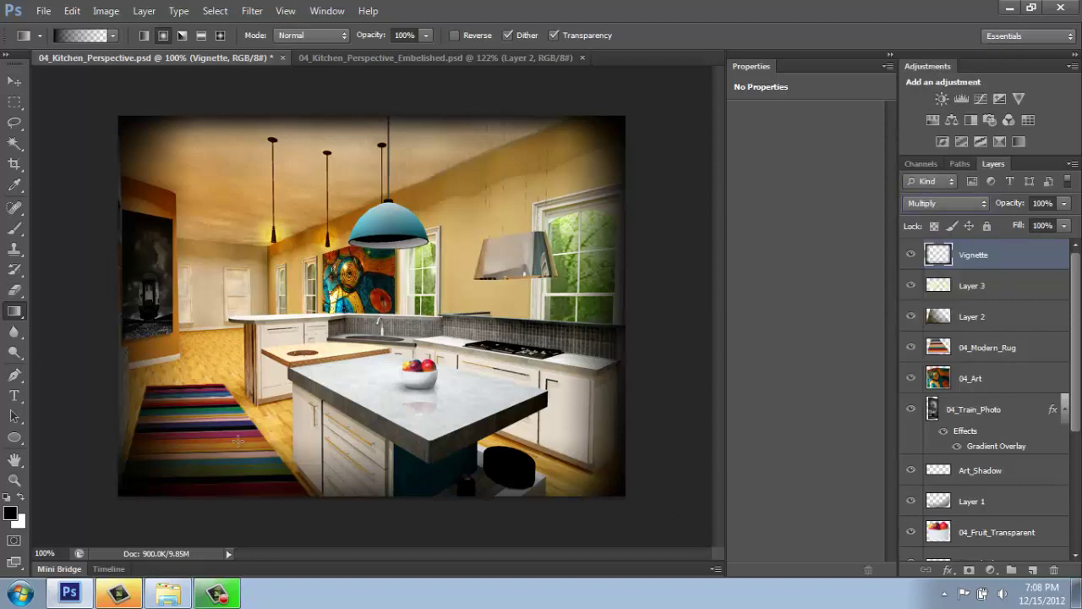
click(1064, 204)
drag(1063, 222, 1056, 230)
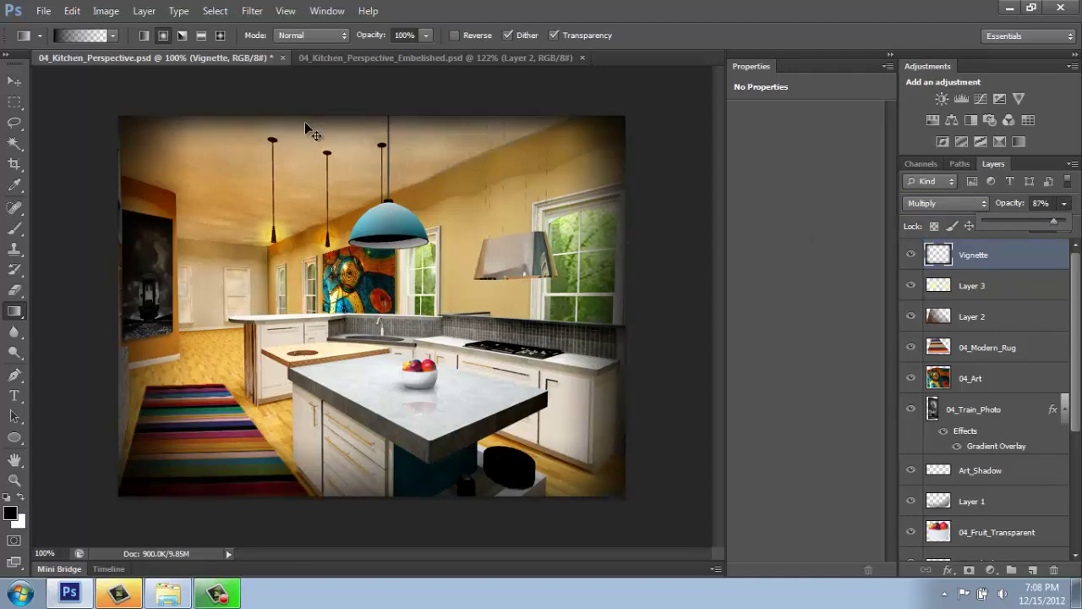
key(Escape)
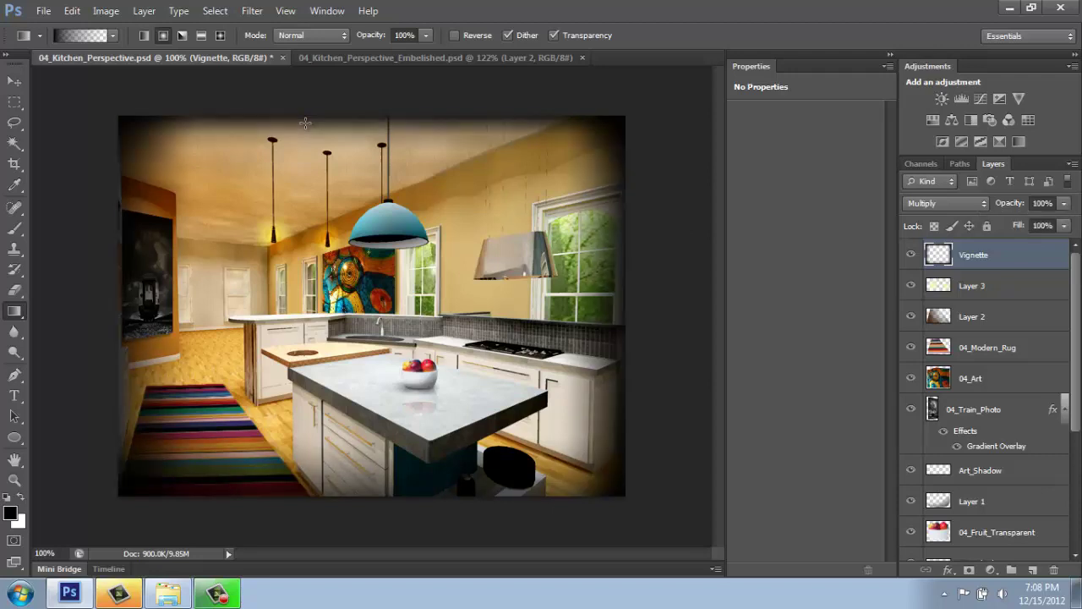
key(v)
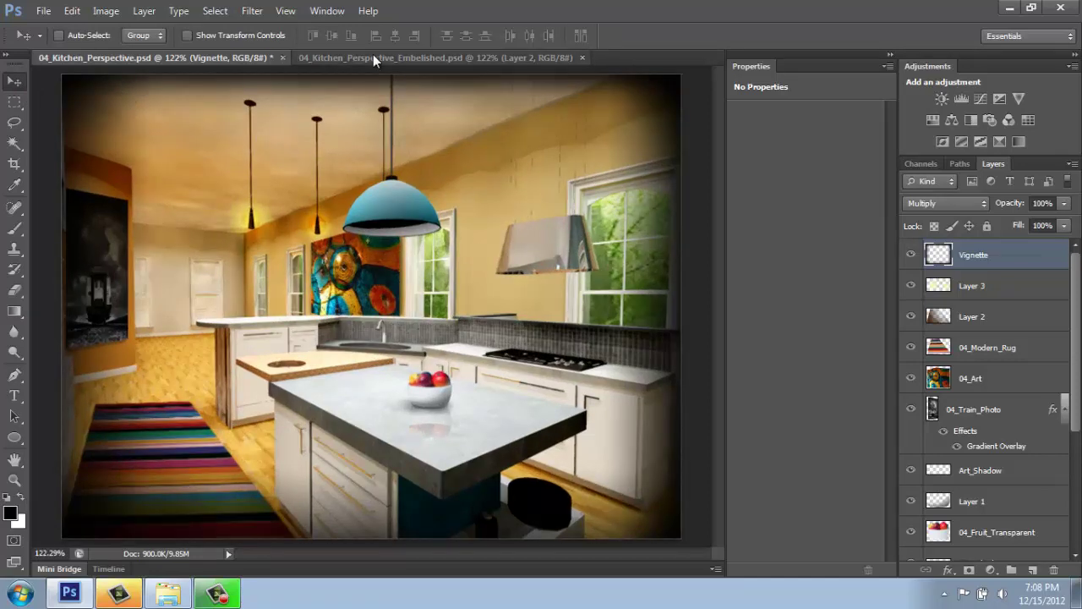
Step: Hide all layers except Background in the working file, then view the Embelished version
click(373, 57)
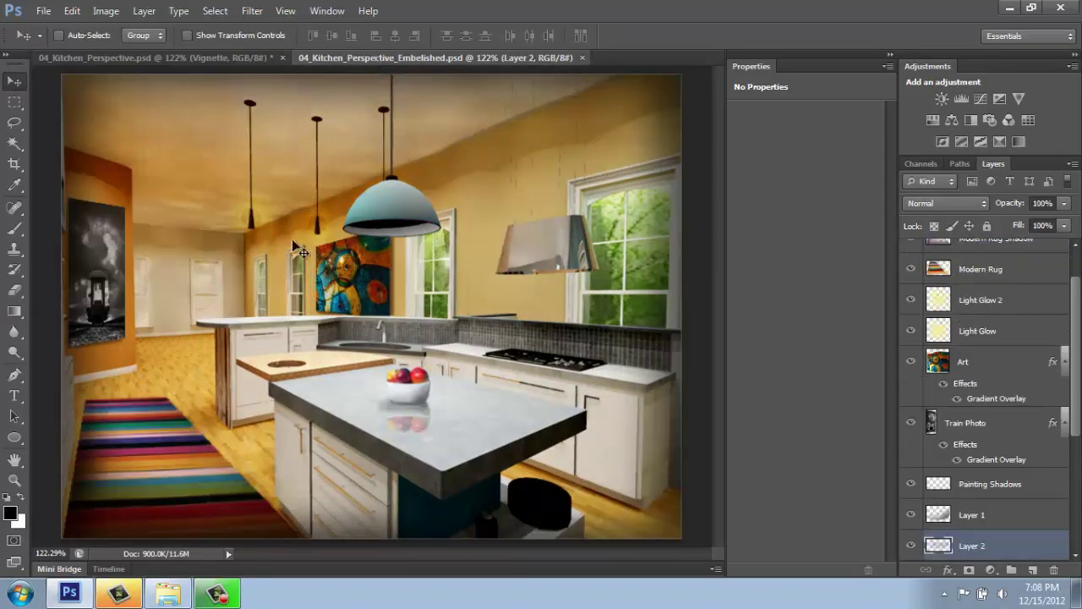
click(139, 58)
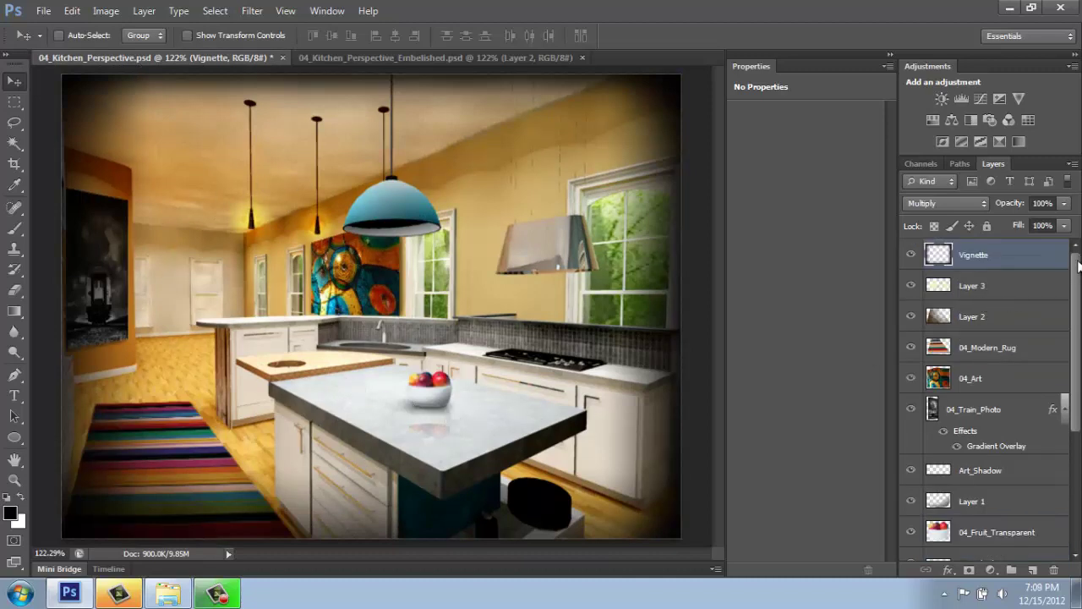
click(910, 255)
click(911, 288)
drag(914, 291, 918, 551)
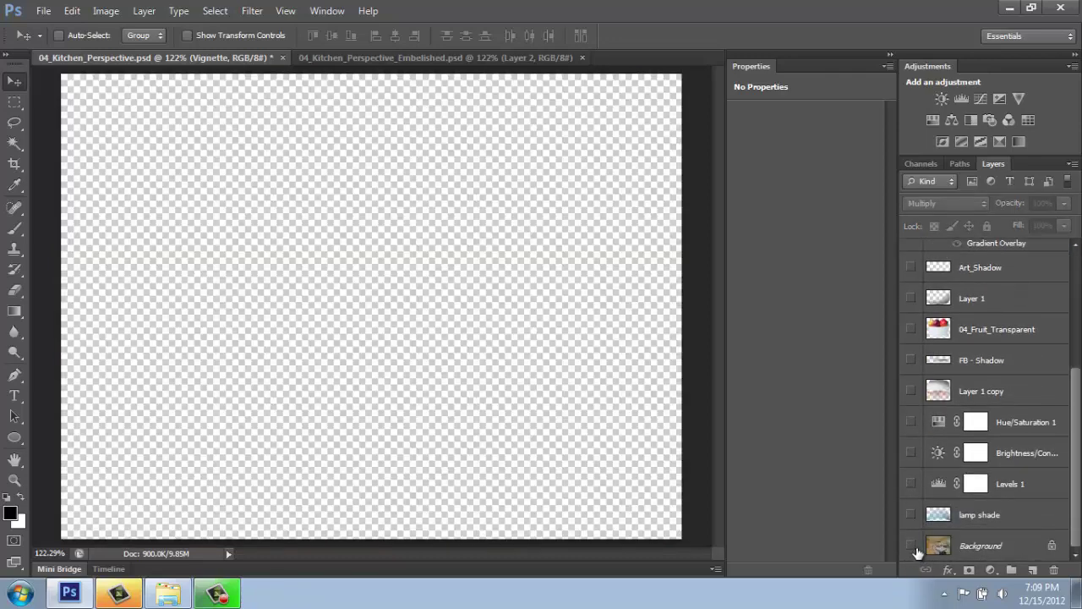
click(910, 545)
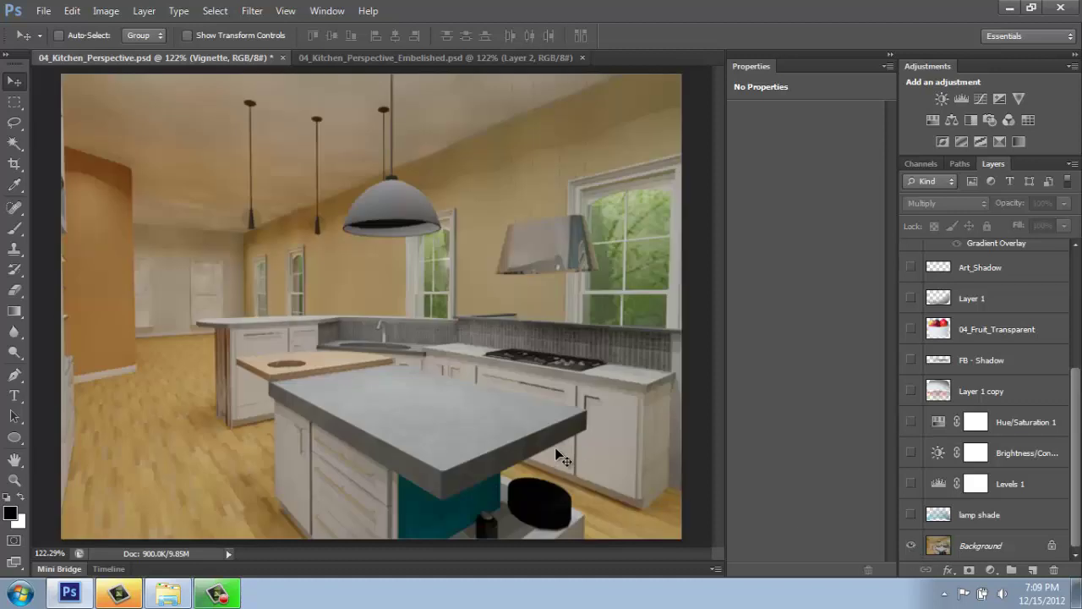
click(449, 56)
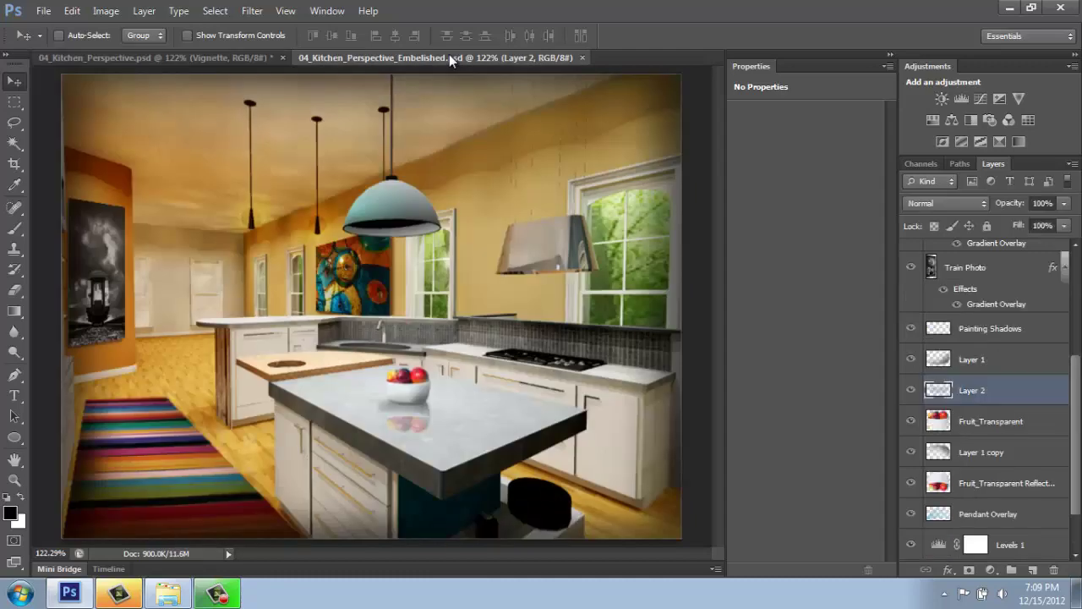